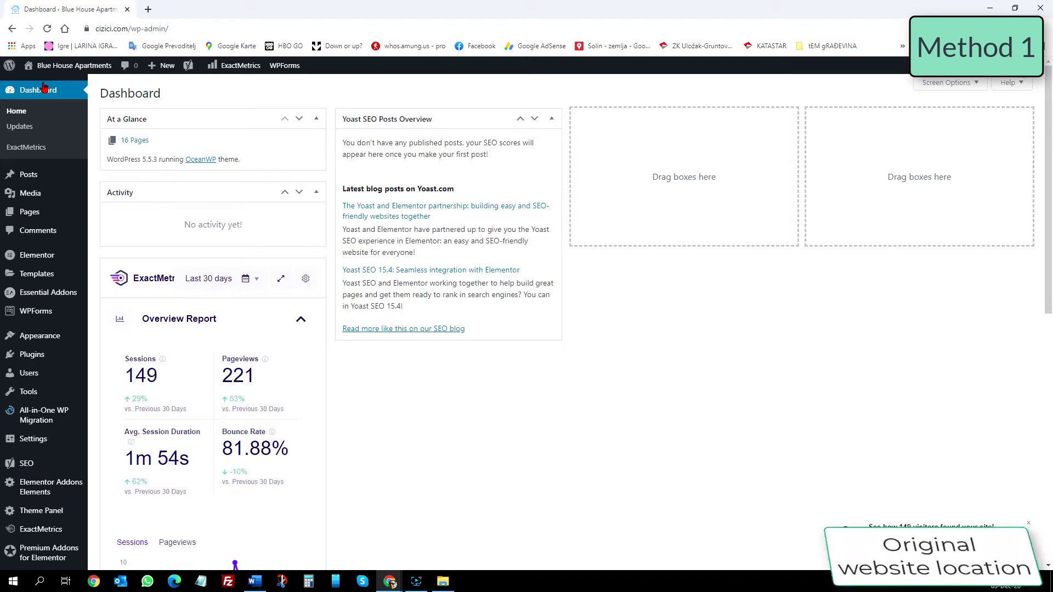
# - Check the installed plugins, then search the plugin directory for 'all in one wp migration'
pyautogui.click(38, 359)
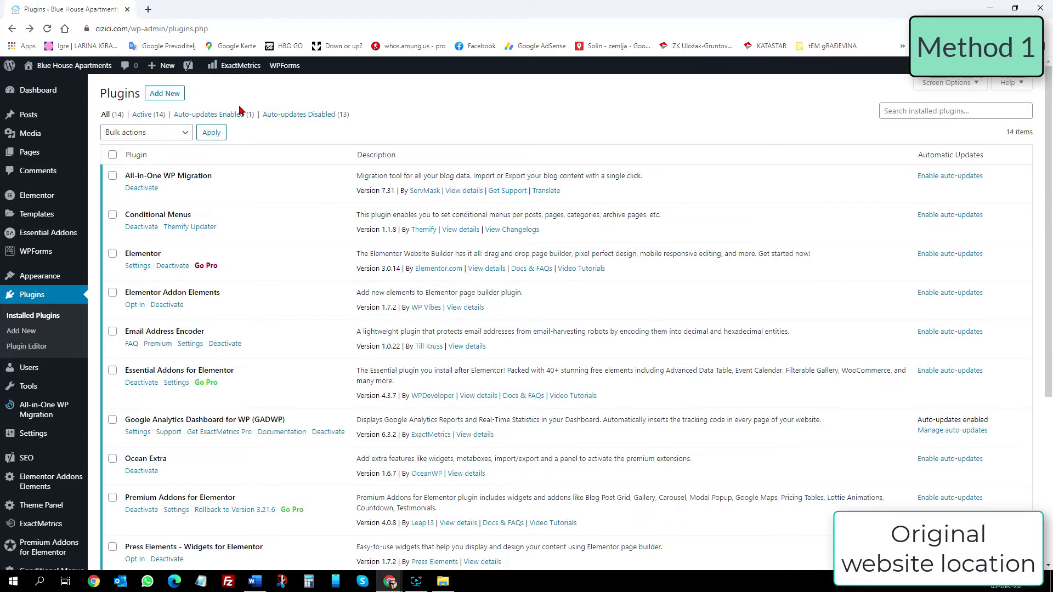
pyautogui.click(171, 96)
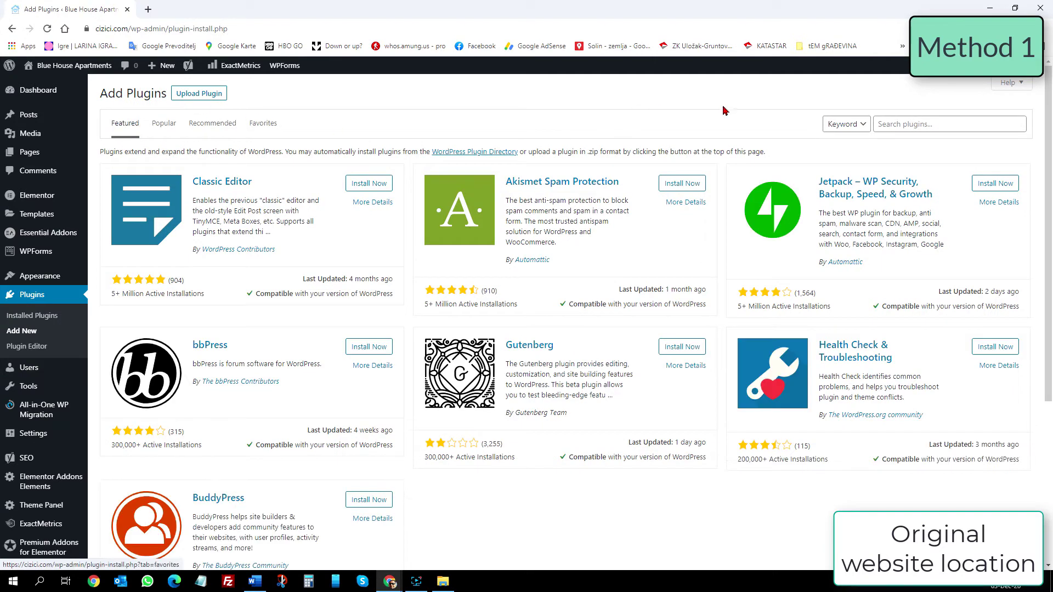
pyautogui.click(917, 124)
pyautogui.write('all in one')
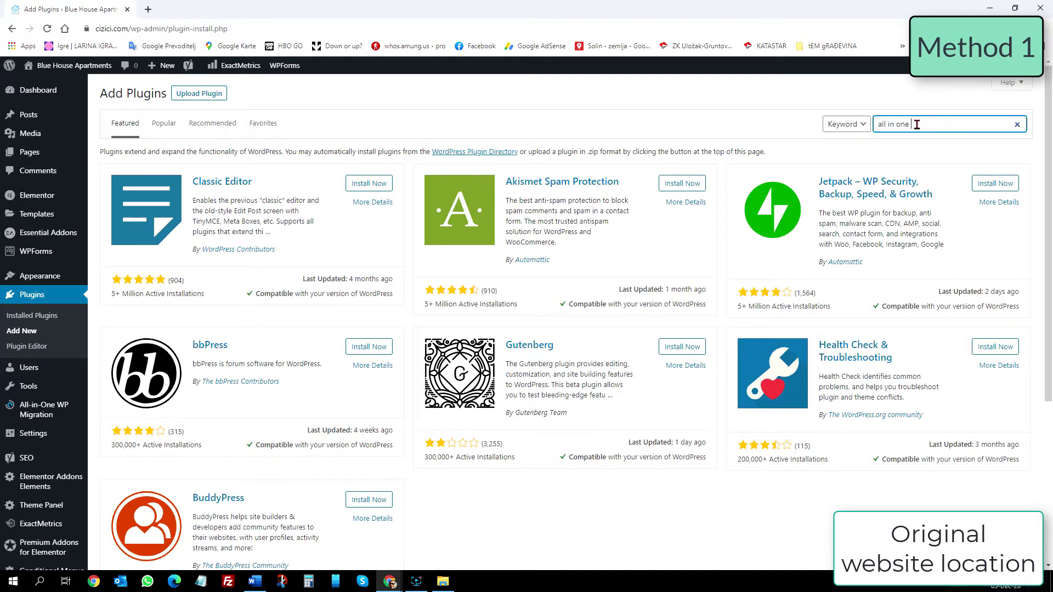
pyautogui.write(' wp migration')
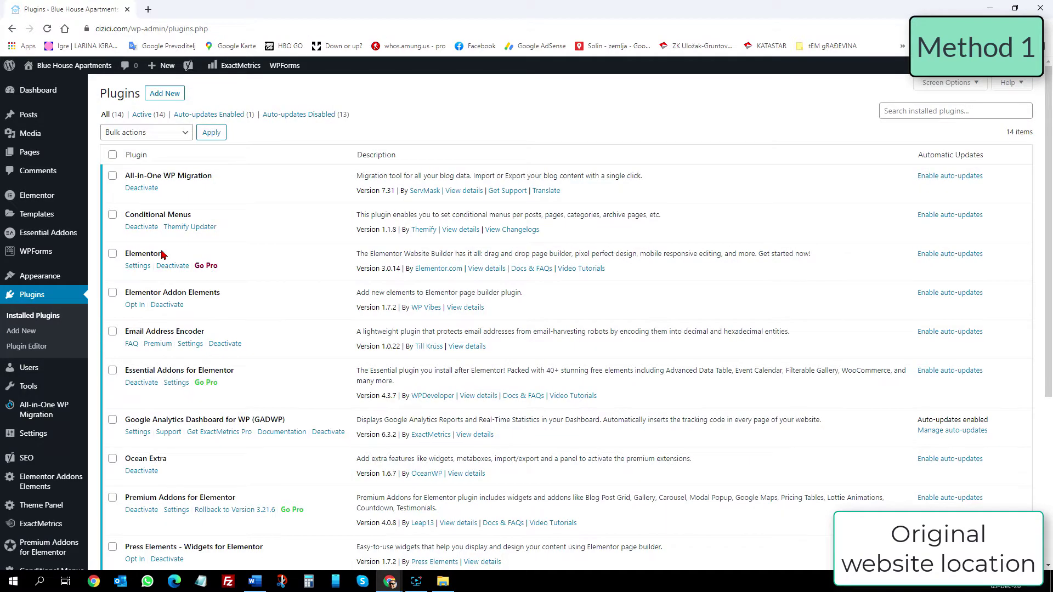
# - Export the site to a File with All-in-One WP Migration and download the backup
pyautogui.moveTo(50, 410)
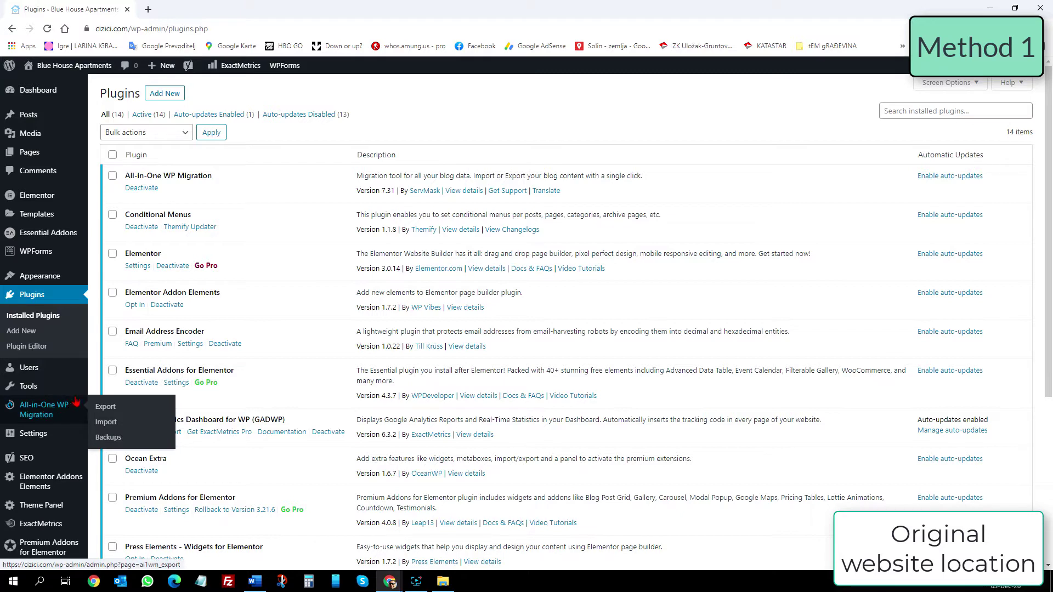
pyautogui.click(105, 407)
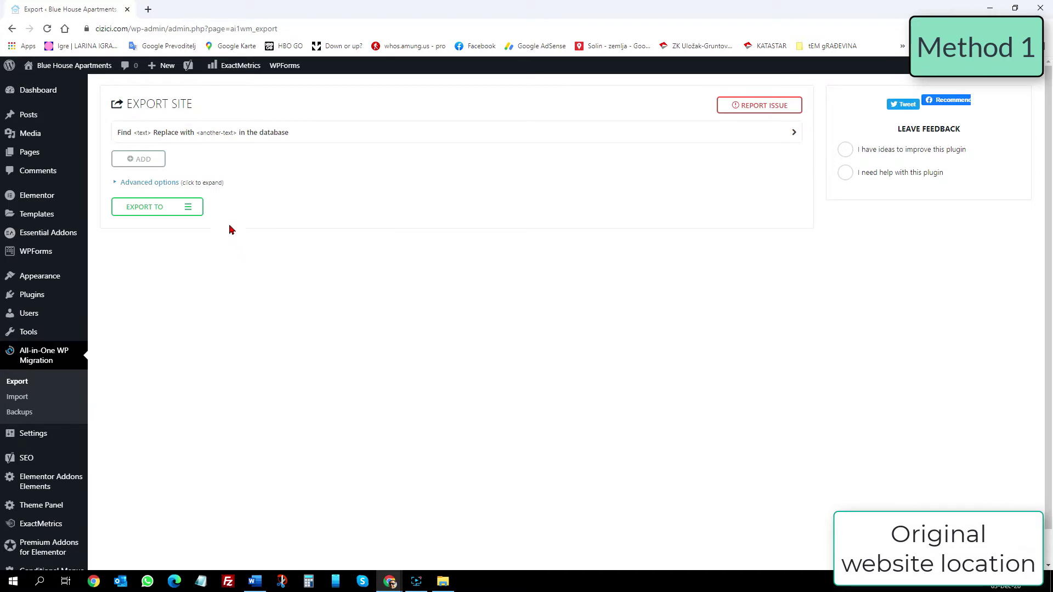
pyautogui.click(188, 208)
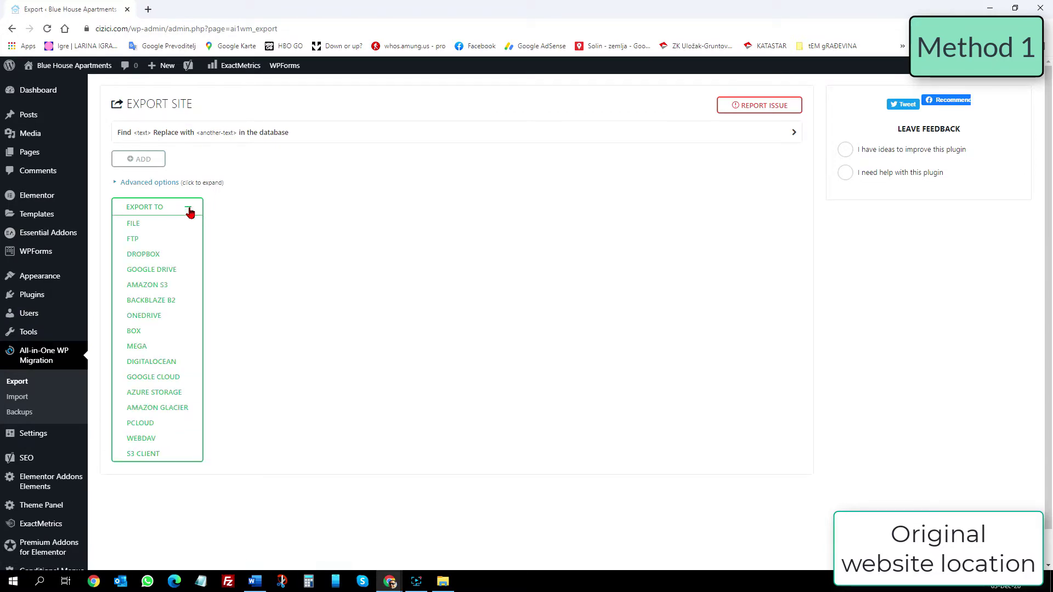
pyautogui.click(133, 224)
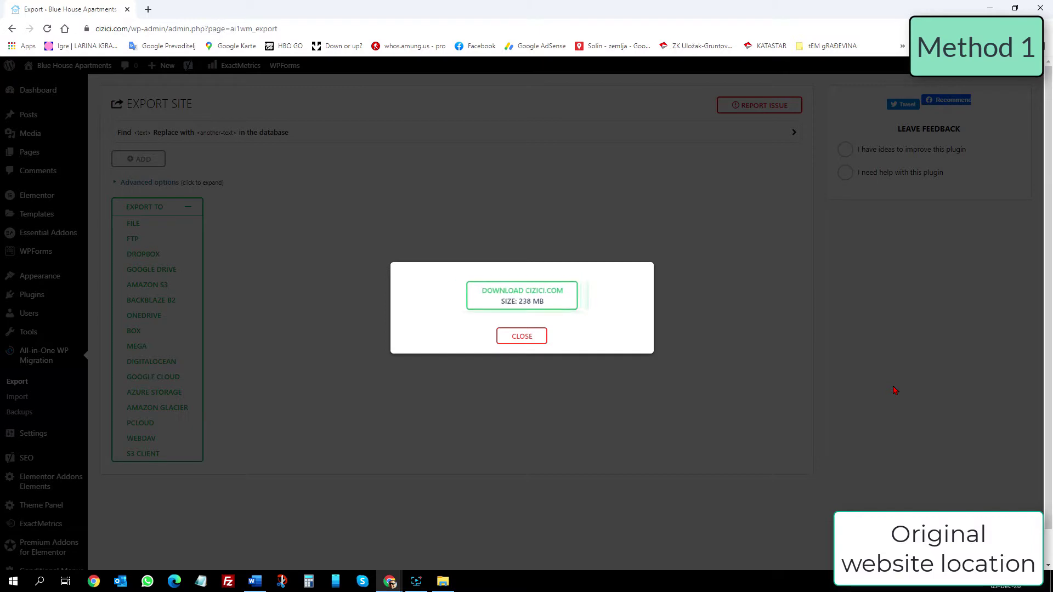
pyautogui.click(515, 297)
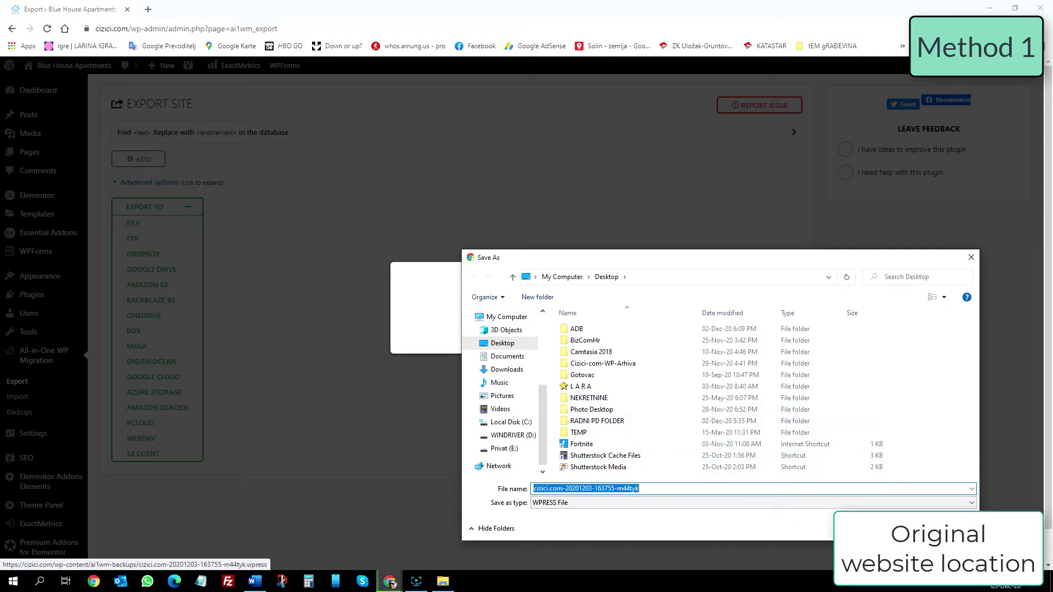
pyautogui.click(941, 528)
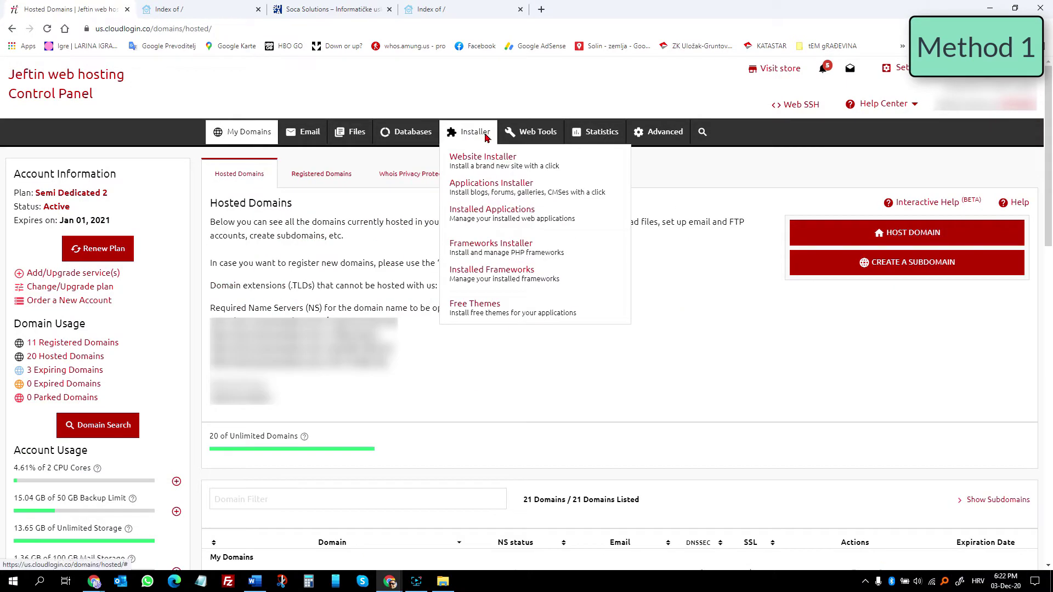
# - Start a new WordPress install from the Applications Installer on the cizici.com domain
pyautogui.click(475, 184)
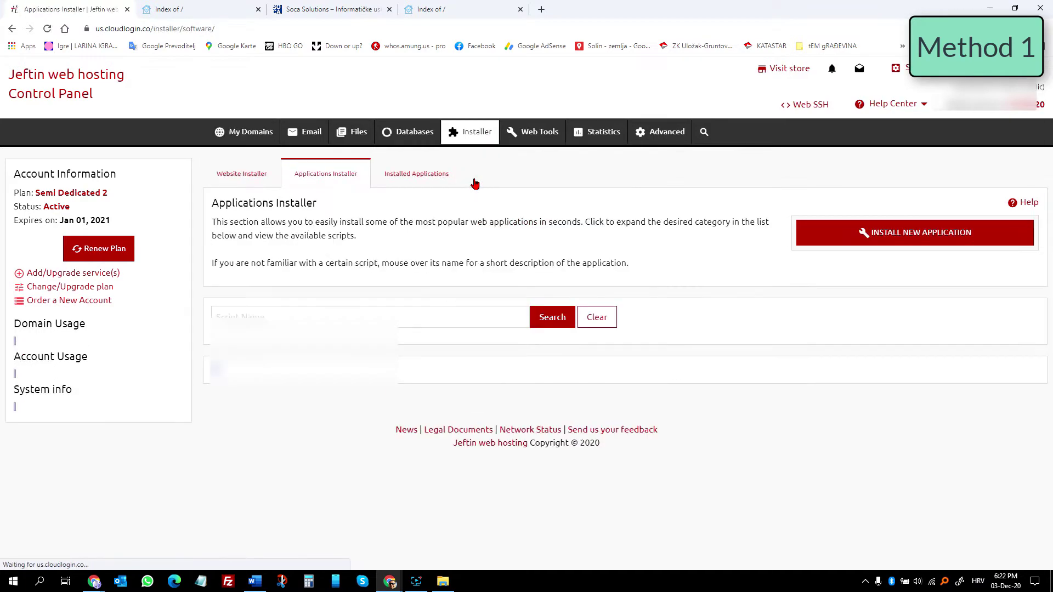
pyautogui.scroll(-2, 454, 254)
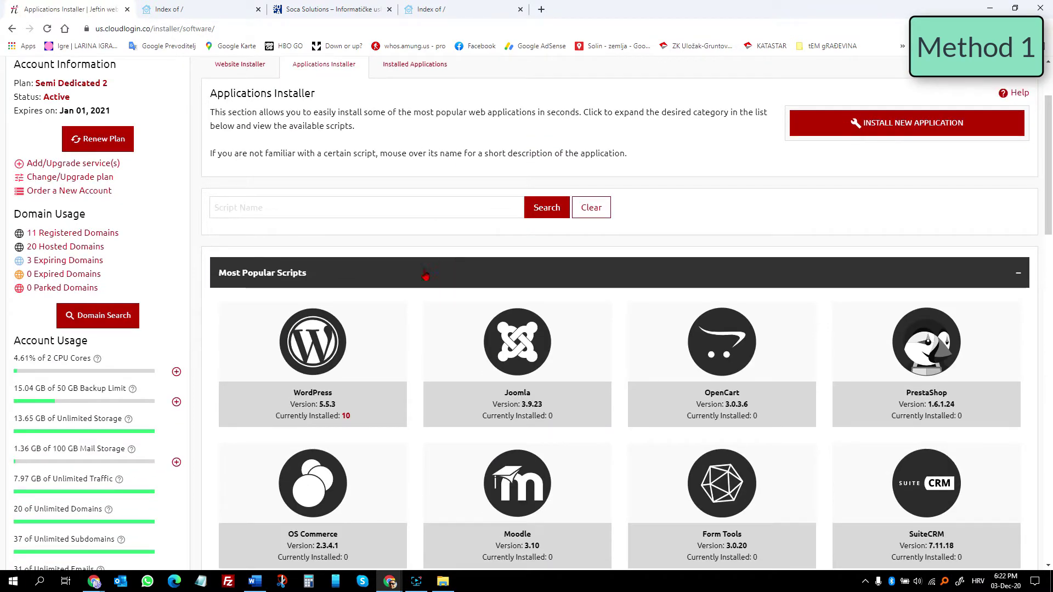
pyautogui.click(309, 351)
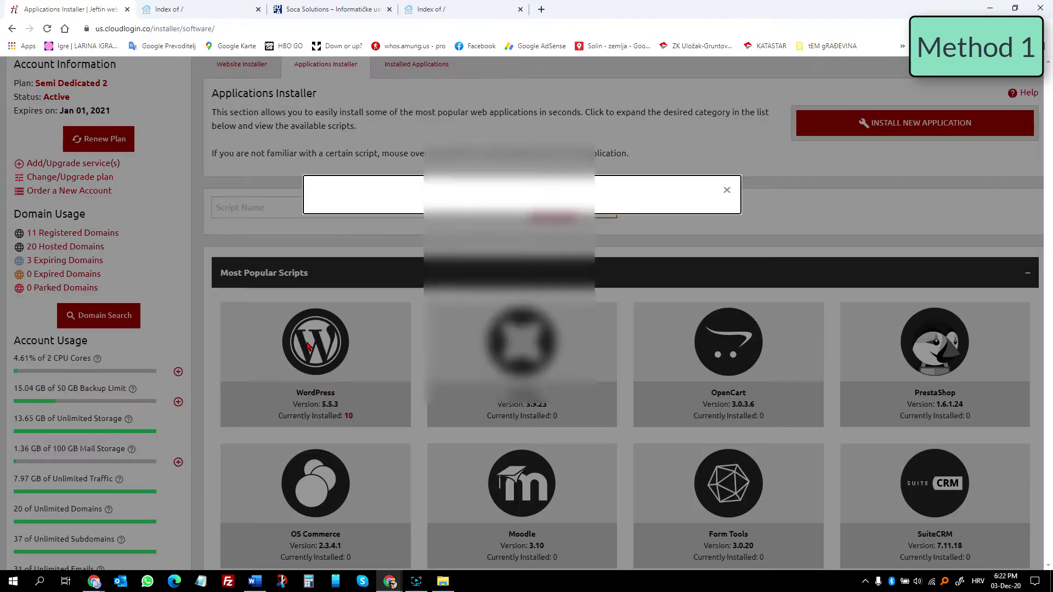
pyautogui.click(609, 159)
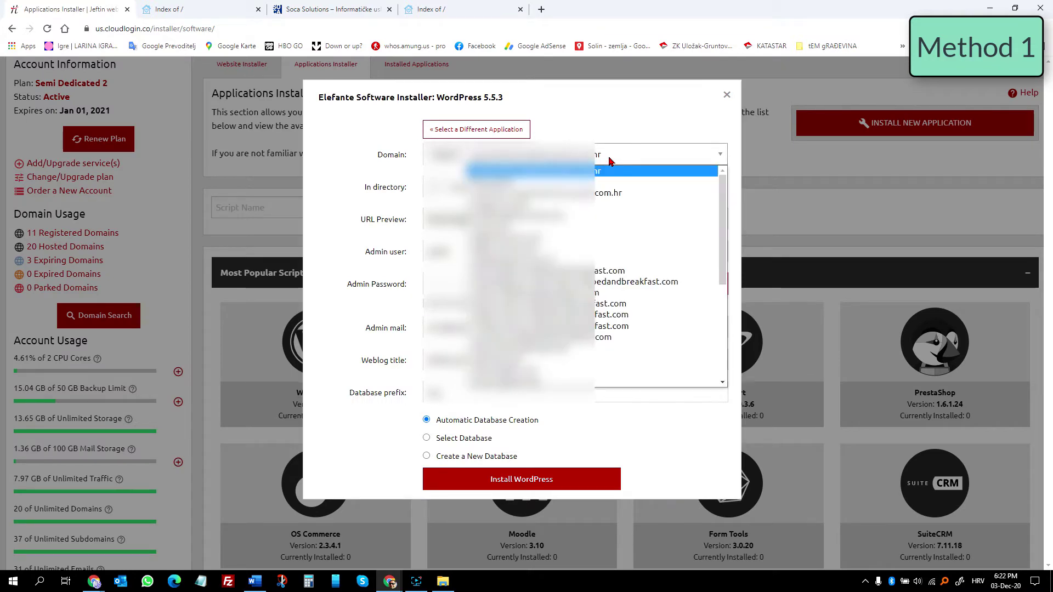
pyautogui.click(596, 204)
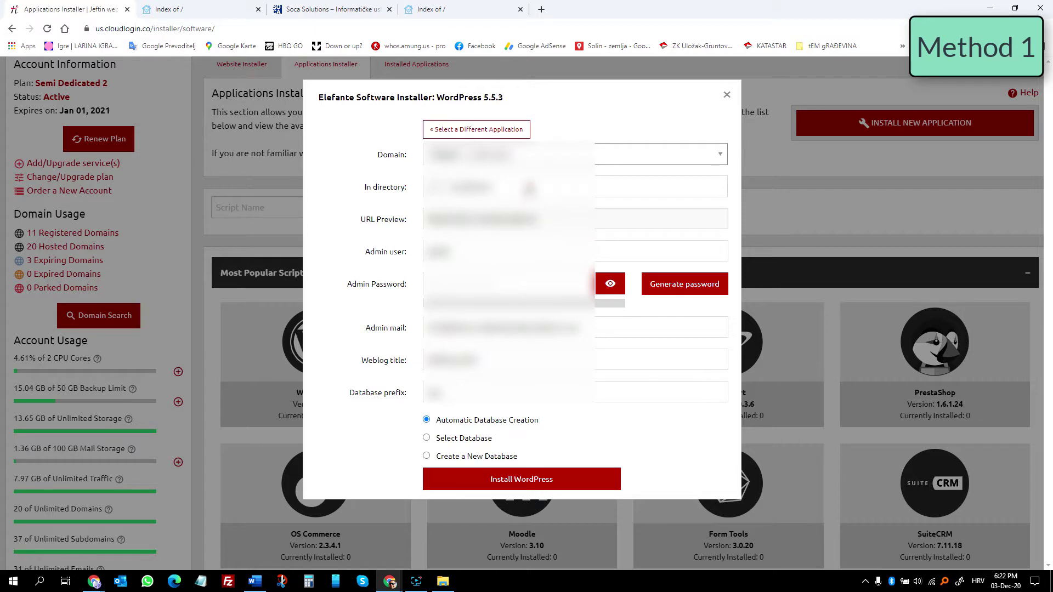
# - Clear the installation directory to install at root and enter the admin username and password
pyautogui.click(529, 188)
pyautogui.press('BackSpace')
pyautogui.press('BackSpace')
pyautogui.press('BackSpace')
pyautogui.press('BackSpace')
pyautogui.press('BackSpace')
pyautogui.press('BackSpace')
pyautogui.press('BackSpace')
pyautogui.press('BackSpace')
pyautogui.press('BackSpace')
pyautogui.press('BackSpace')
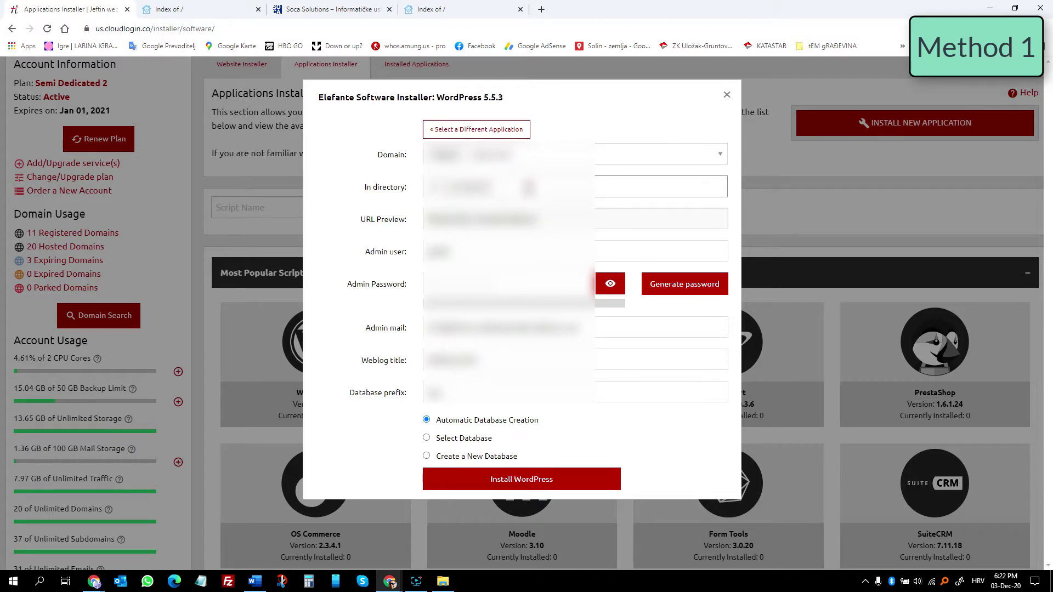
pyautogui.click(445, 222)
pyautogui.click(532, 155)
pyautogui.click(538, 283)
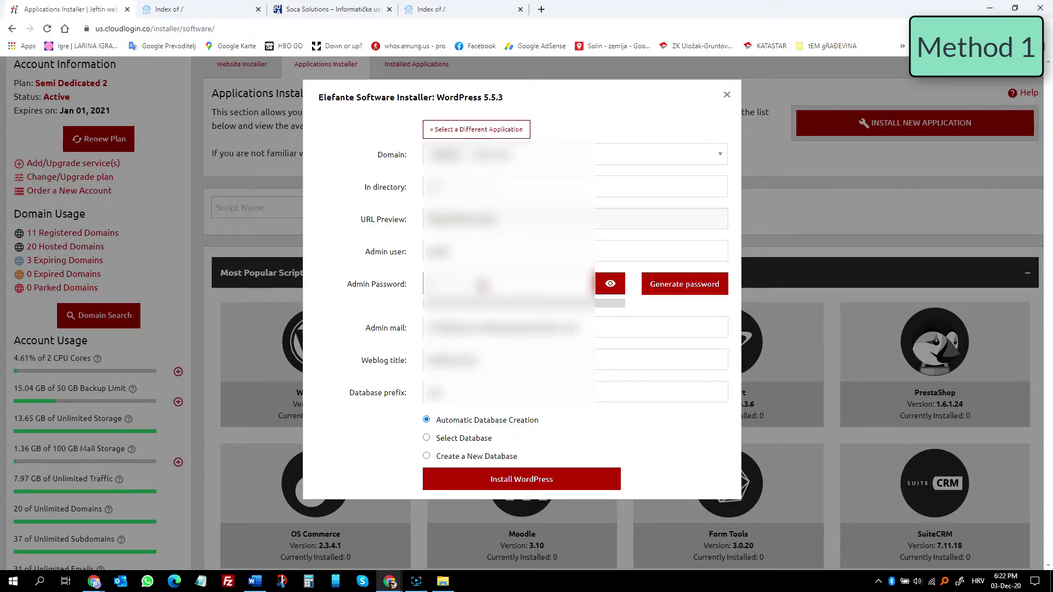
pyautogui.hotkey('ctrl', 'v')
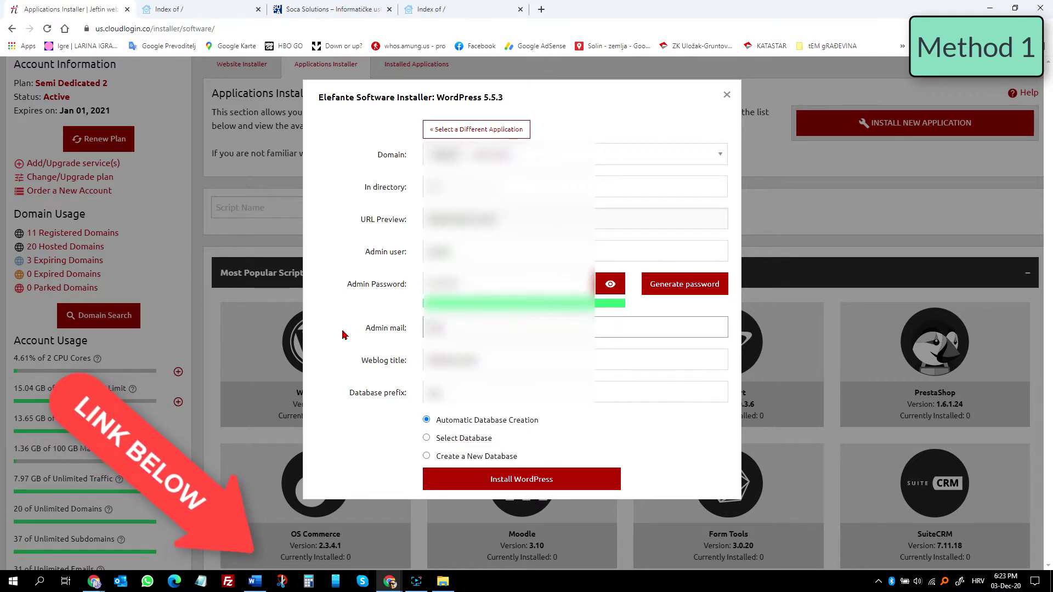
pyautogui.write('...')
pyautogui.moveTo(459, 251); pyautogui.dragTo(294, 247)
pyautogui.write('...')
pyautogui.press('Tab')
# - Set the weblog title and table prefix, install WordPress 5.5.3, and open its admin area
pyautogui.write('...')
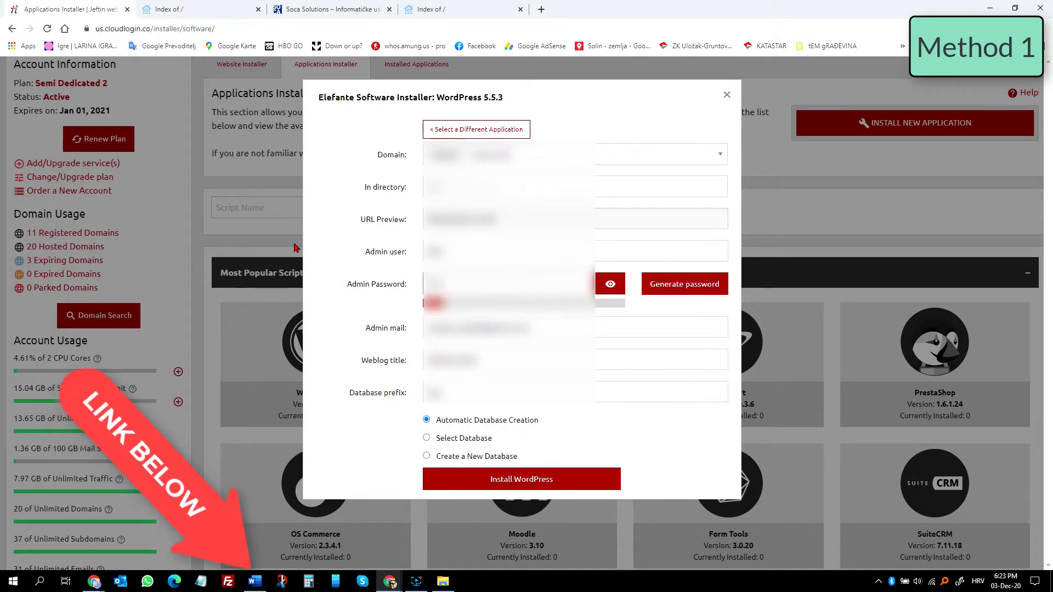
pyautogui.moveTo(480, 361); pyautogui.dragTo(353, 365)
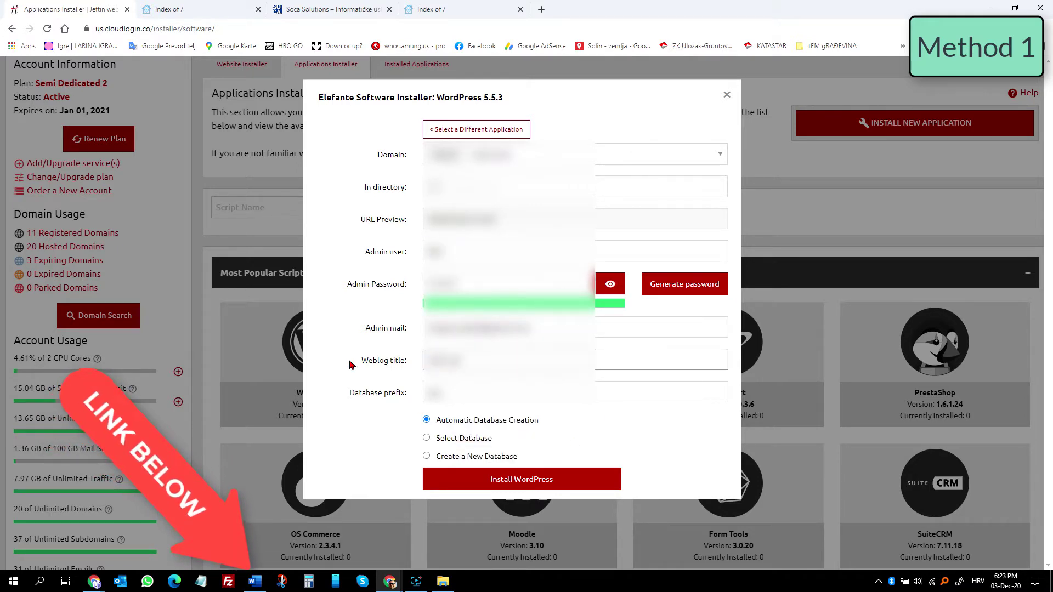
pyautogui.write('...')
pyautogui.click(466, 393)
pyautogui.write('...')
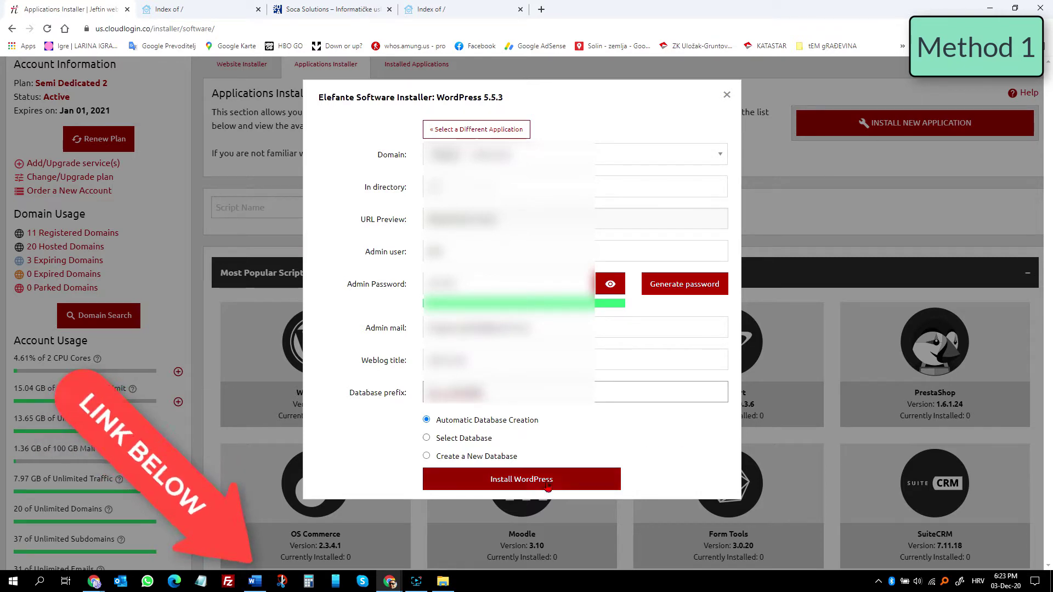
pyautogui.click(542, 480)
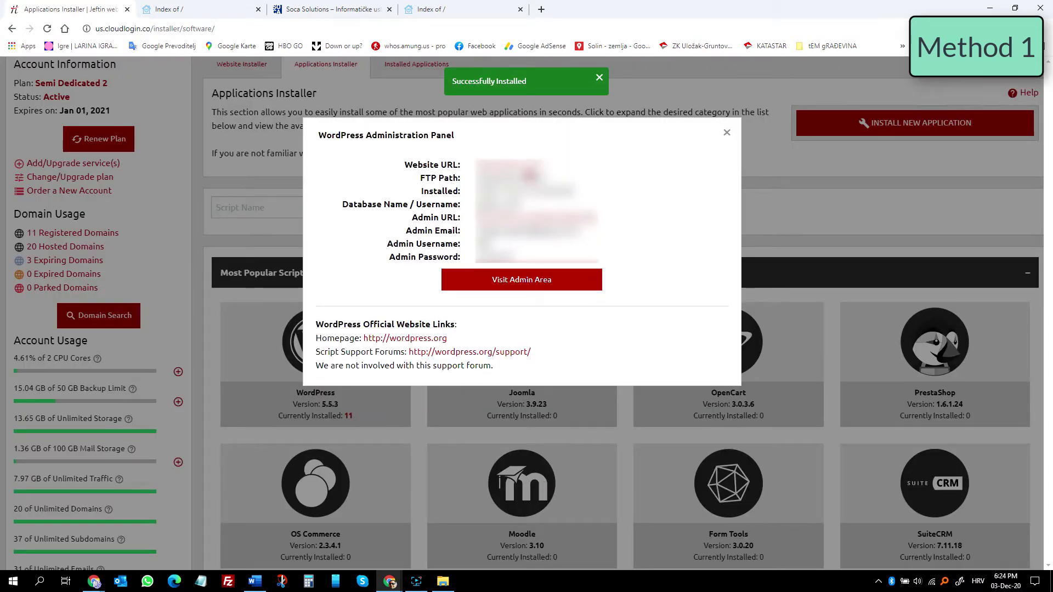
pyautogui.click(528, 166)
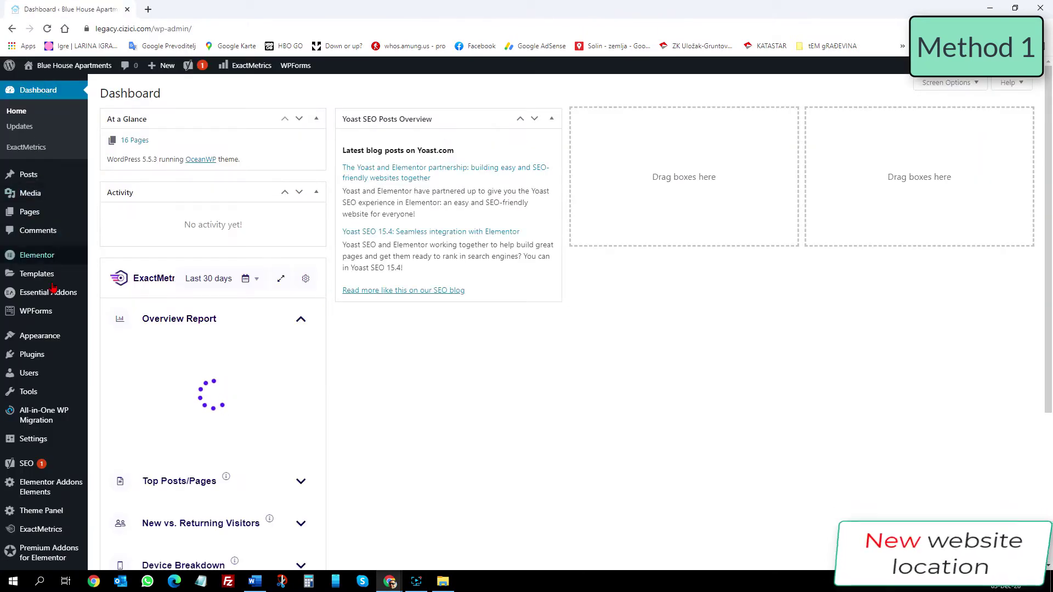
# - Open the All-in-One WP Migration Import page on the new legacy.cizici.com dashboard
pyautogui.click(40, 360)
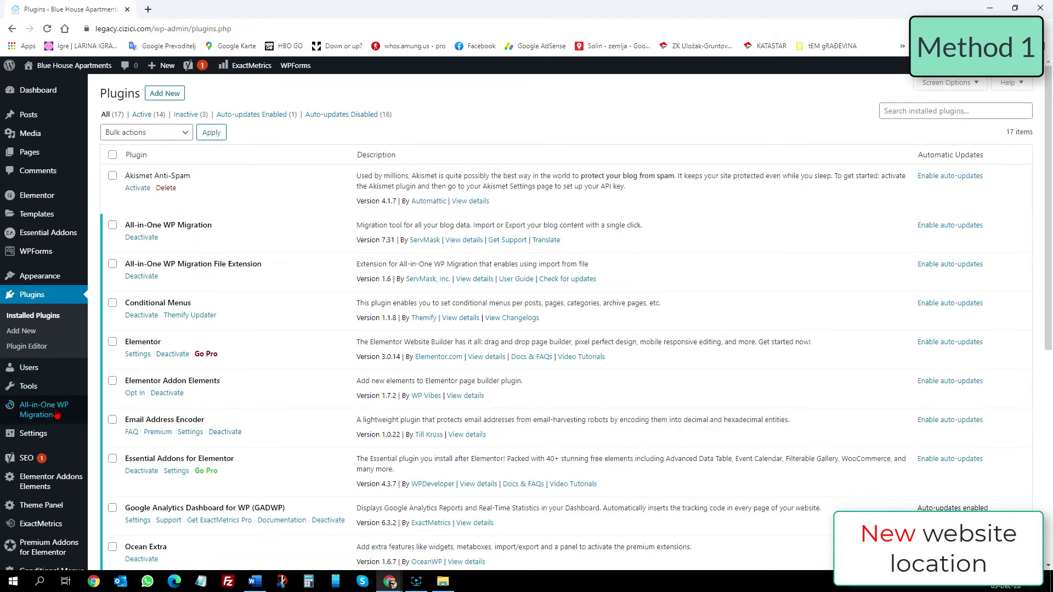
pyautogui.moveTo(57, 415)
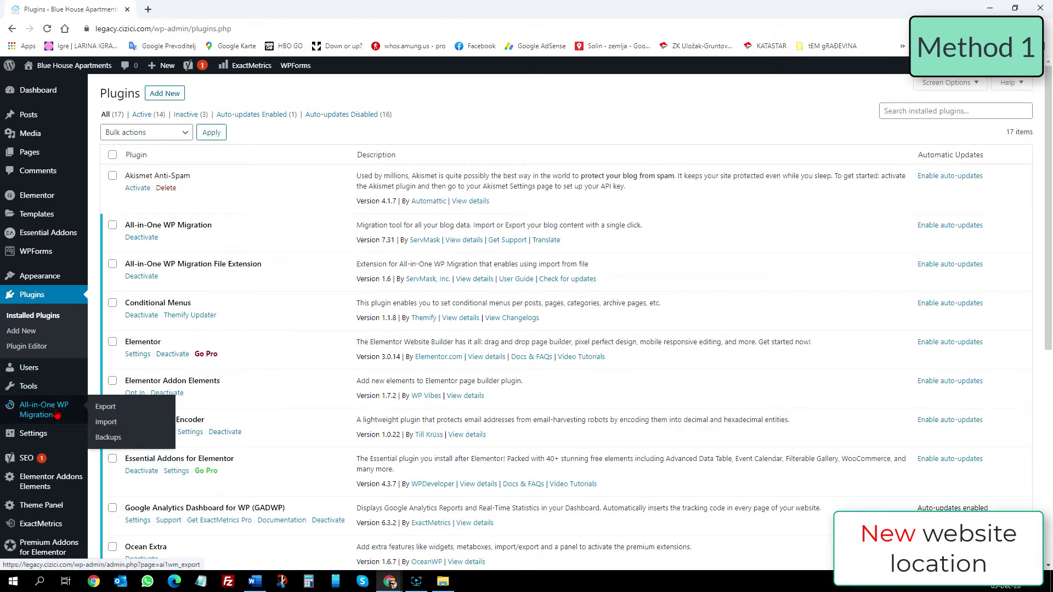
pyautogui.click(108, 426)
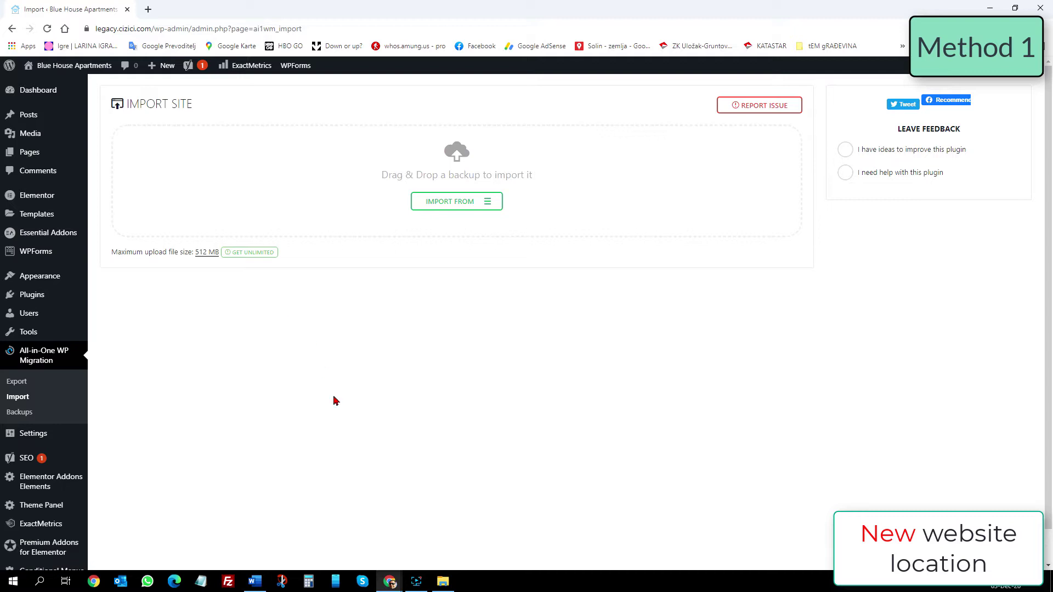
pyautogui.click(388, 589)
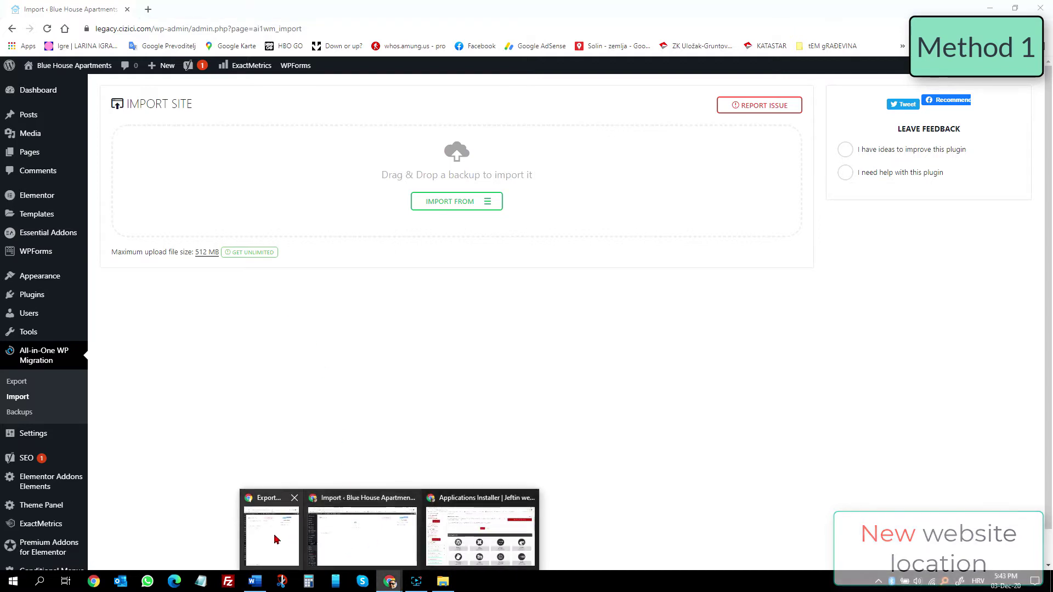
# - On the original site's maximized window, open the Import page and its upload-size increase guide
pyautogui.click(275, 538)
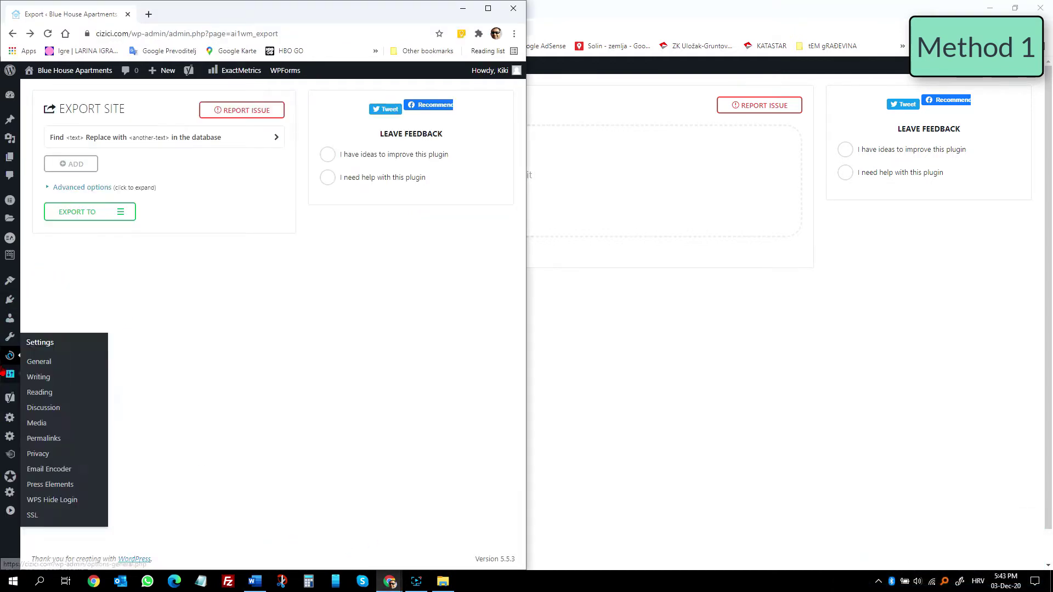
pyautogui.moveTo(10, 356)
pyautogui.click(49, 405)
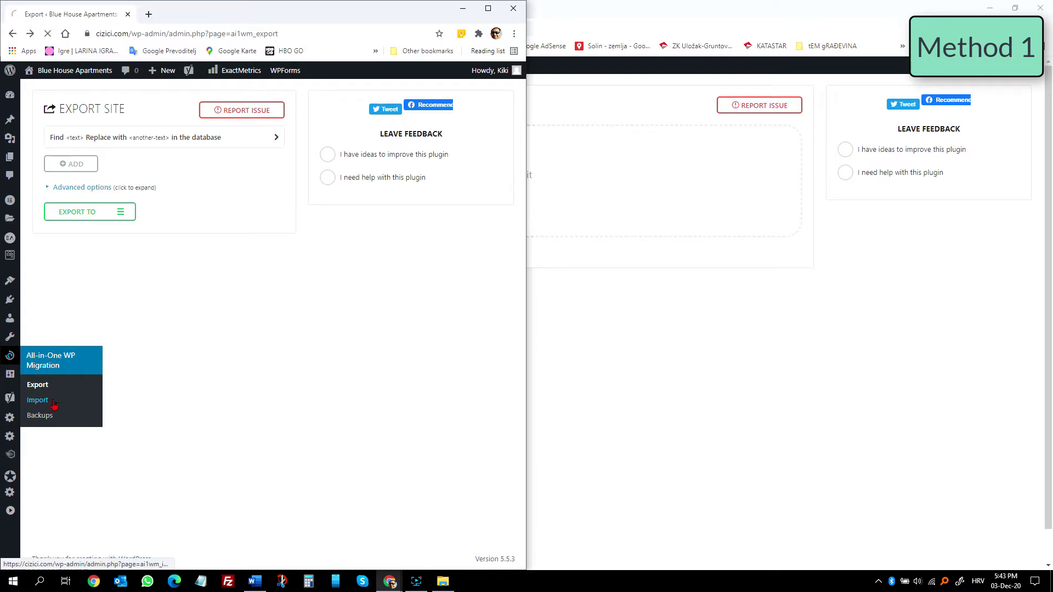
pyautogui.doubleClick(484, 8)
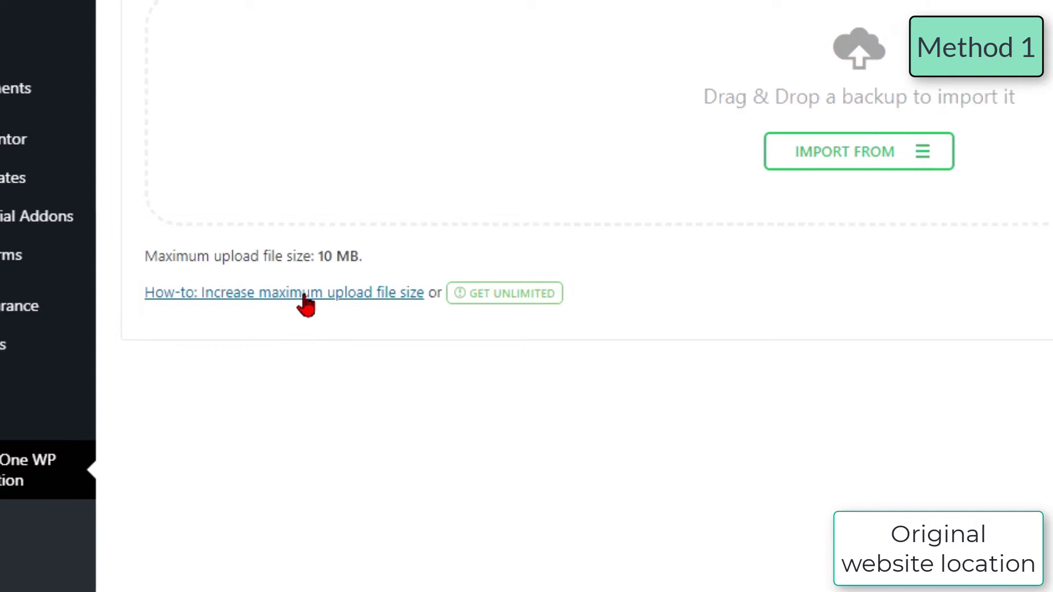
pyautogui.click(304, 296)
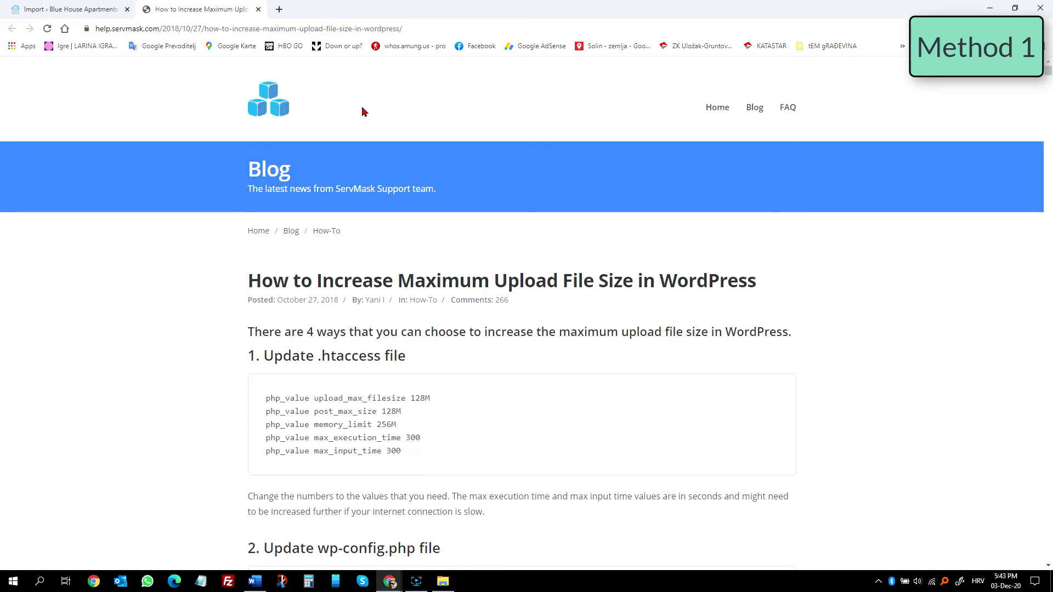
# - Scroll to '4. Use plugin' and follow the import.wp-migration.com link
pyautogui.scroll(-3, 432, 250)
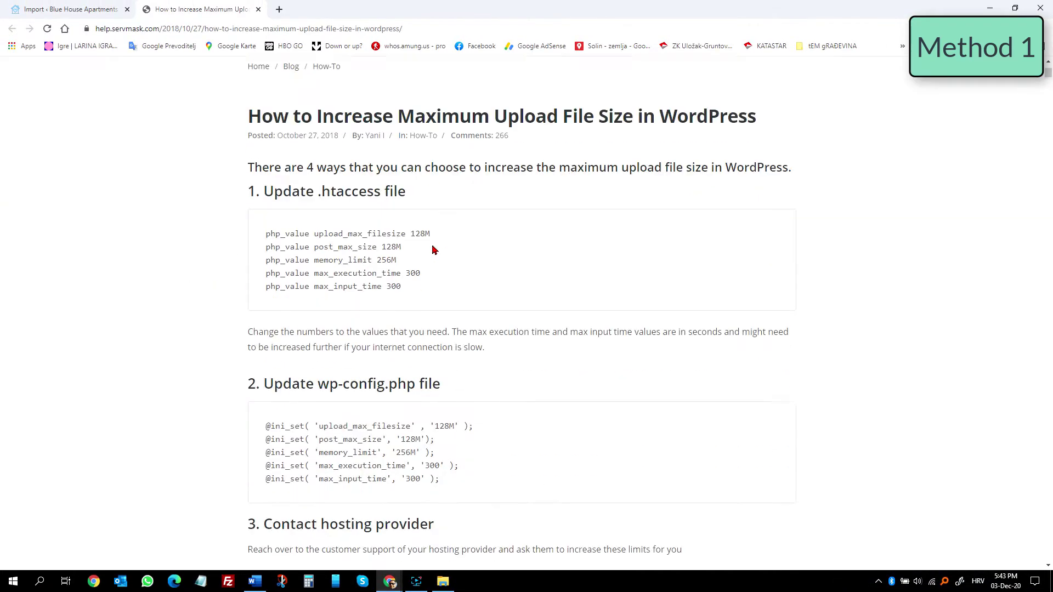
pyautogui.scroll(-5, 432, 250)
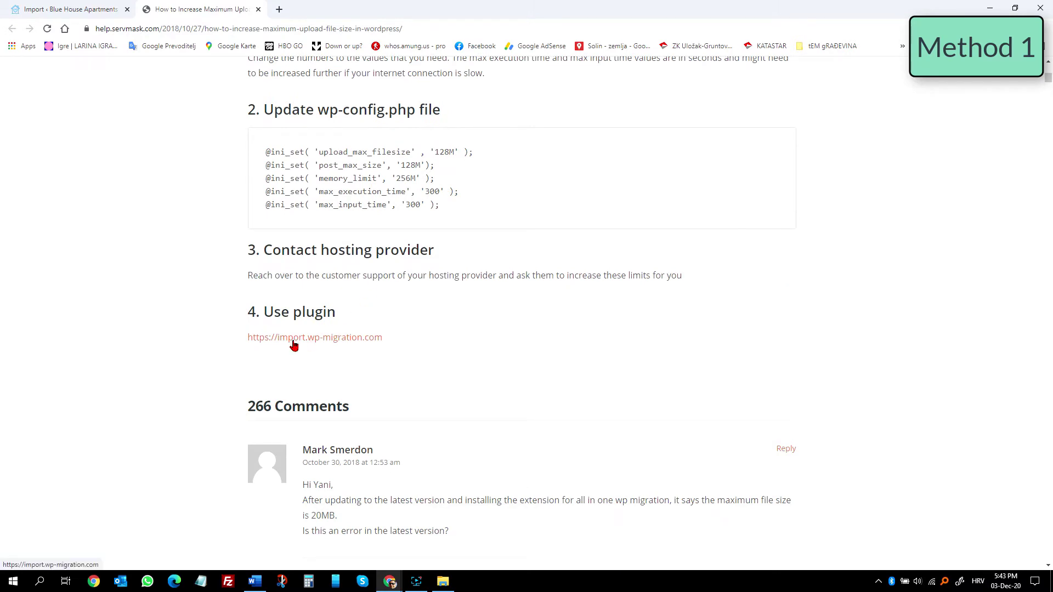
pyautogui.click(294, 345)
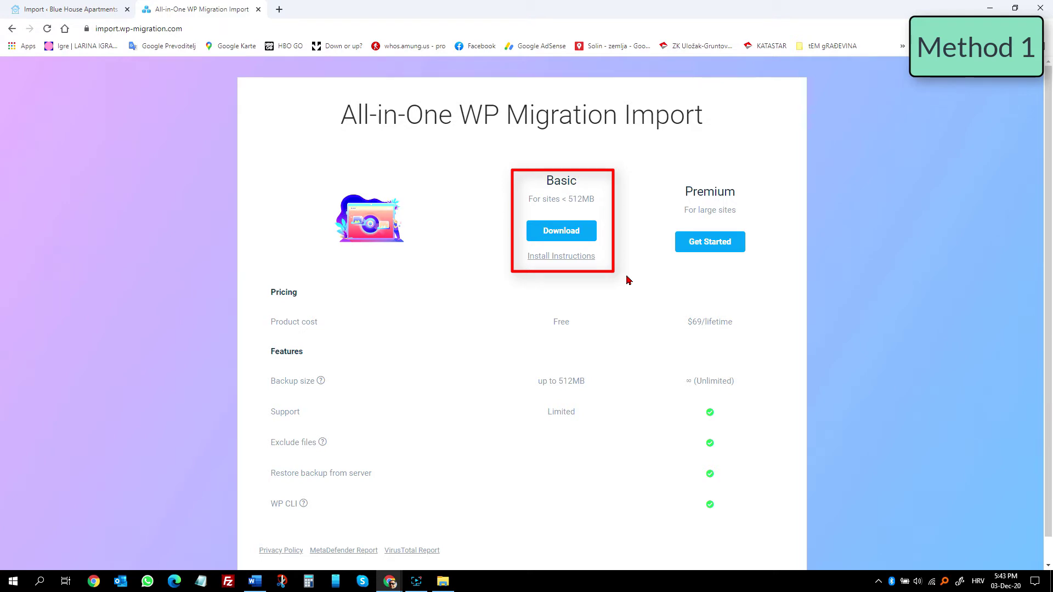
# - Download the free Basic import extension, try the Upload Plugin form, then return to Import
pyautogui.click(572, 233)
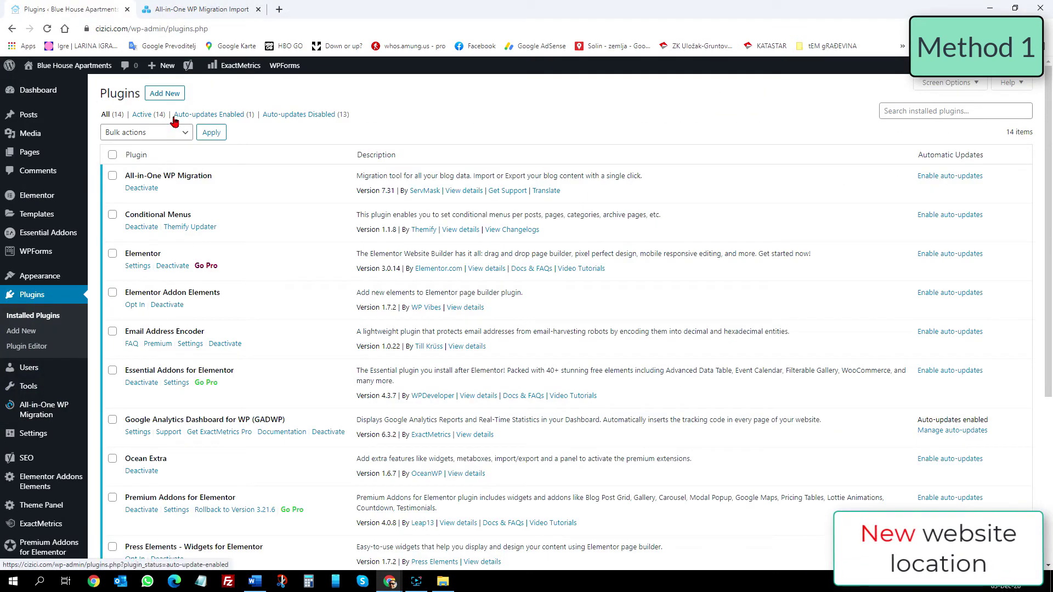
pyautogui.click(171, 95)
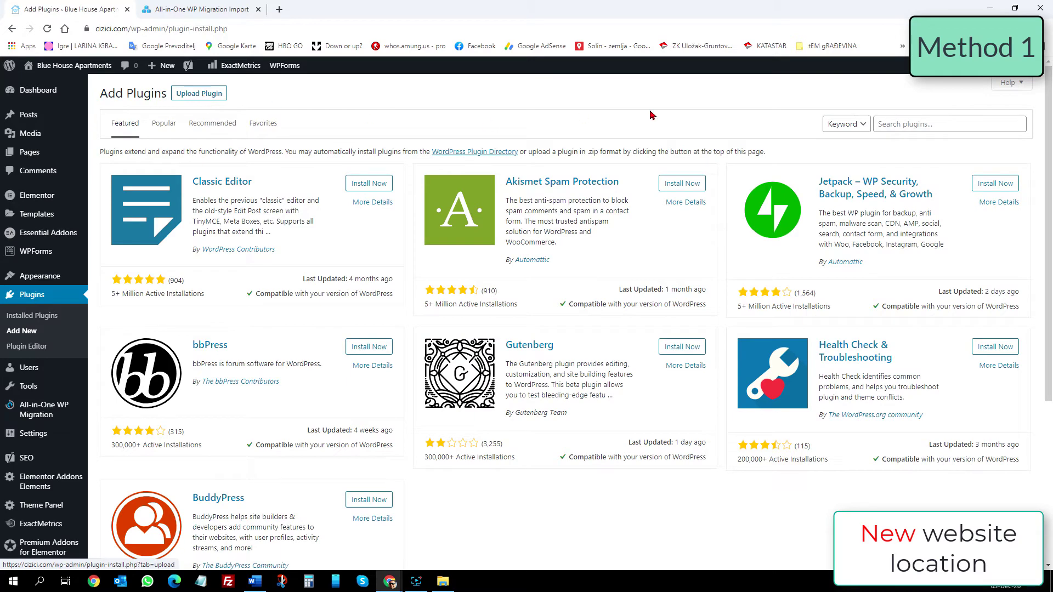
pyautogui.click(208, 94)
pyautogui.click(495, 193)
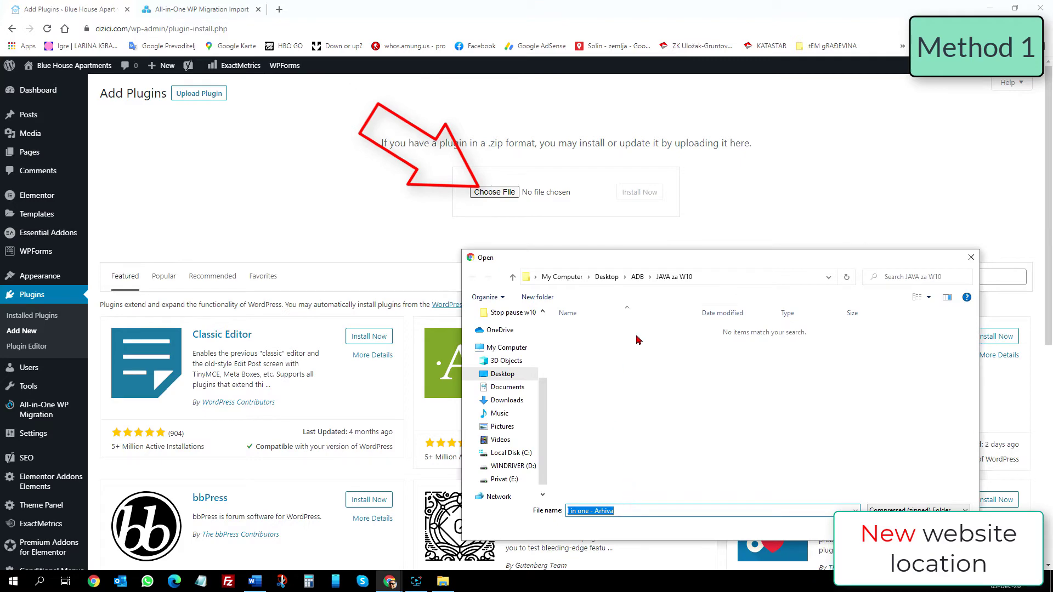
pyautogui.click(944, 528)
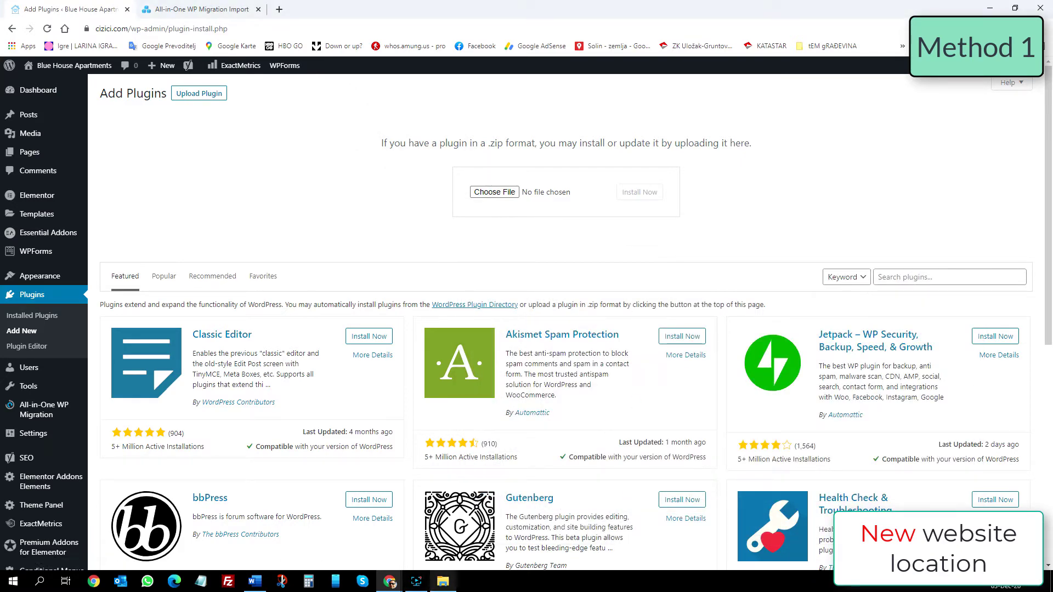
pyautogui.moveTo(387, 582)
pyautogui.click(396, 535)
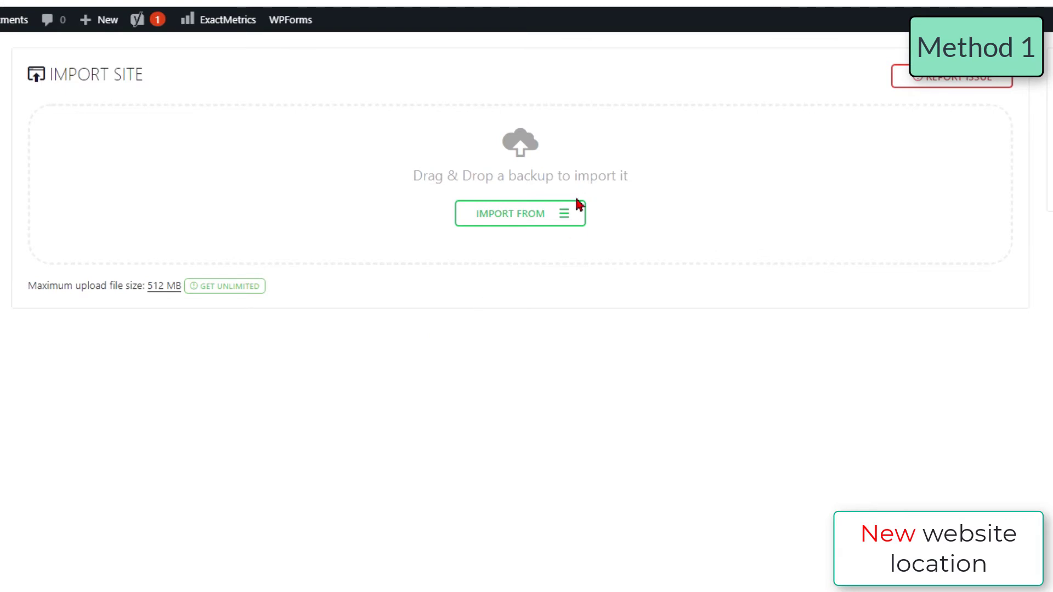
# - Import the site into legacy.cizici.com from the exported .wpress backup file
pyautogui.click(565, 224)
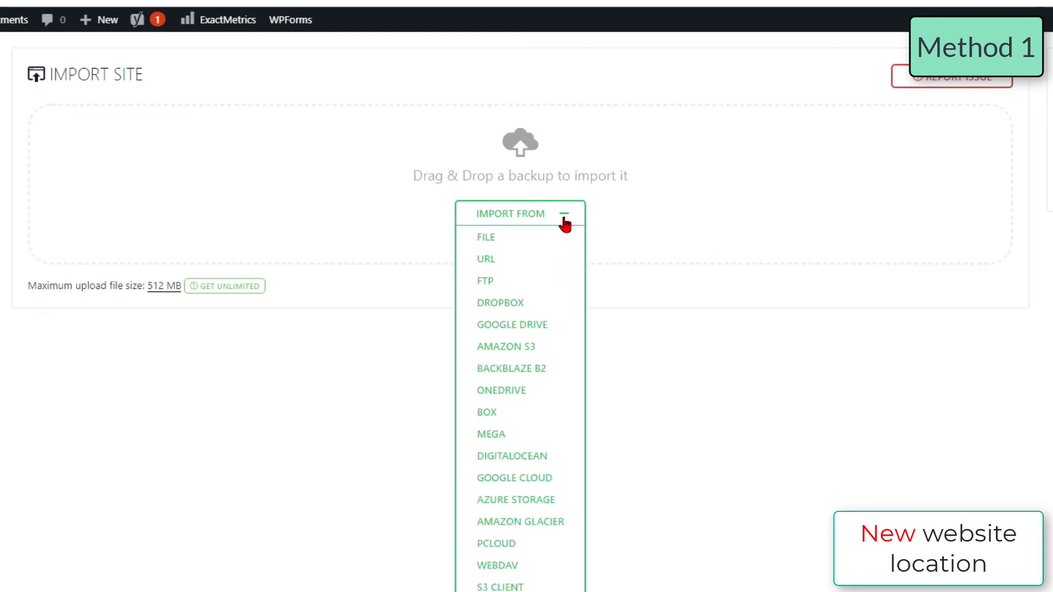
pyautogui.click(425, 208)
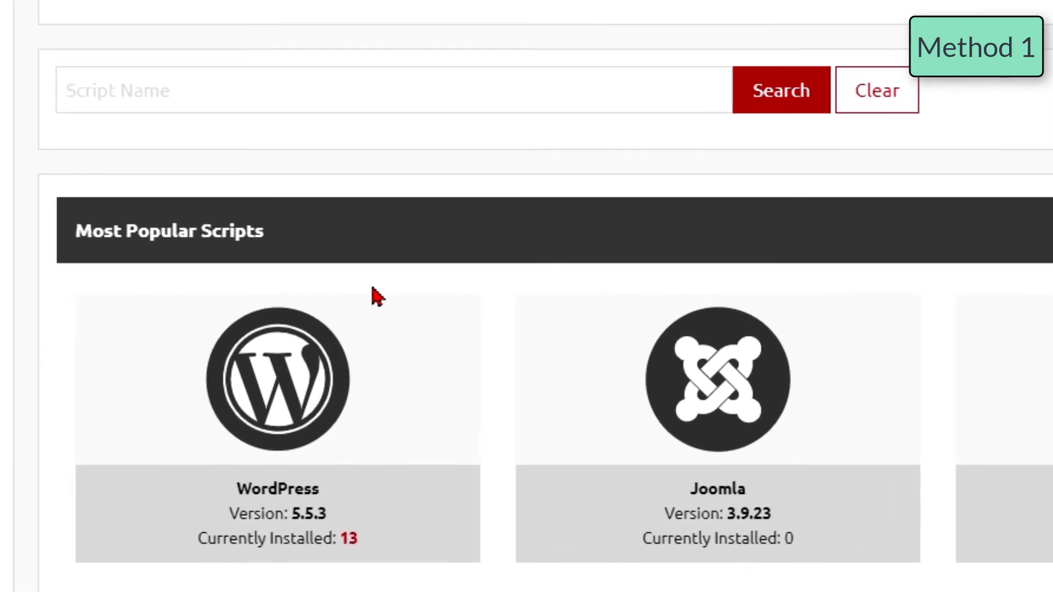
# - List the 13 installed WordPress sites via the Currently Installed count
pyautogui.click(349, 538)
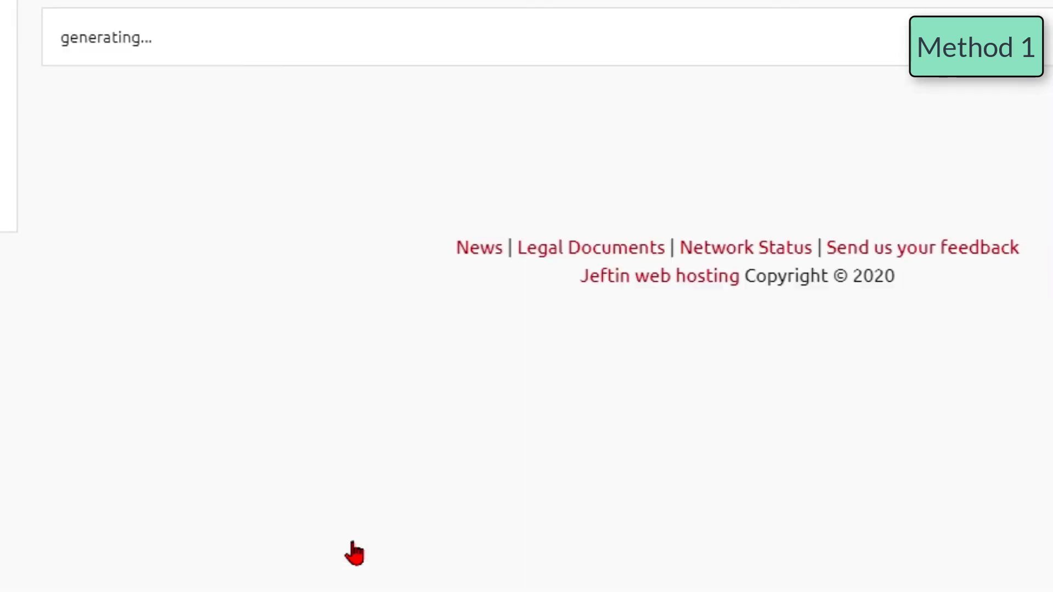
pyautogui.scroll(-8, 680, 225)
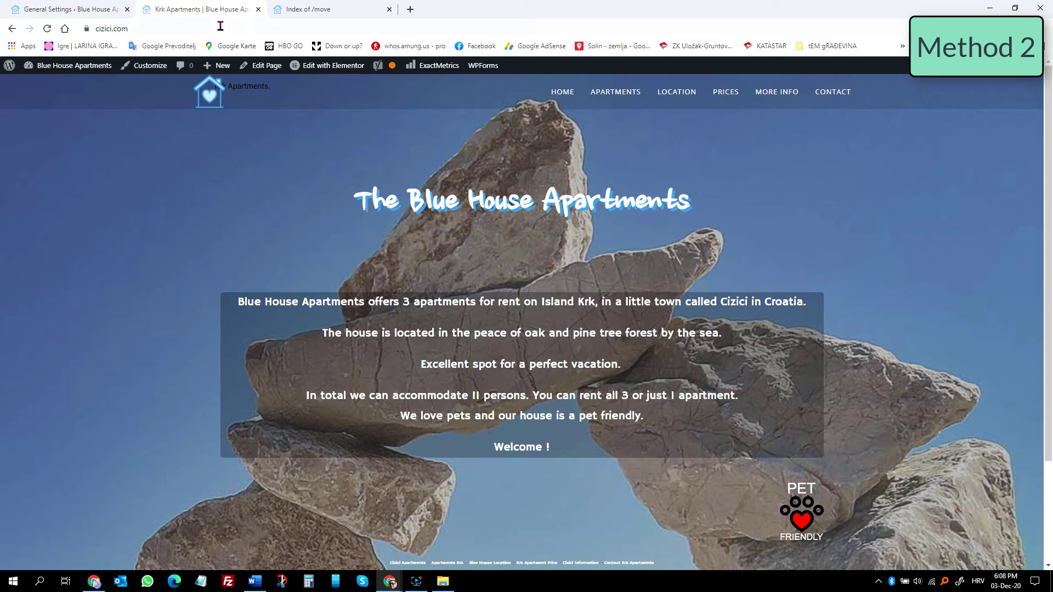
# - Check the empty Index of /move tab, then switch to the General Settings tab
pyautogui.click(312, 11)
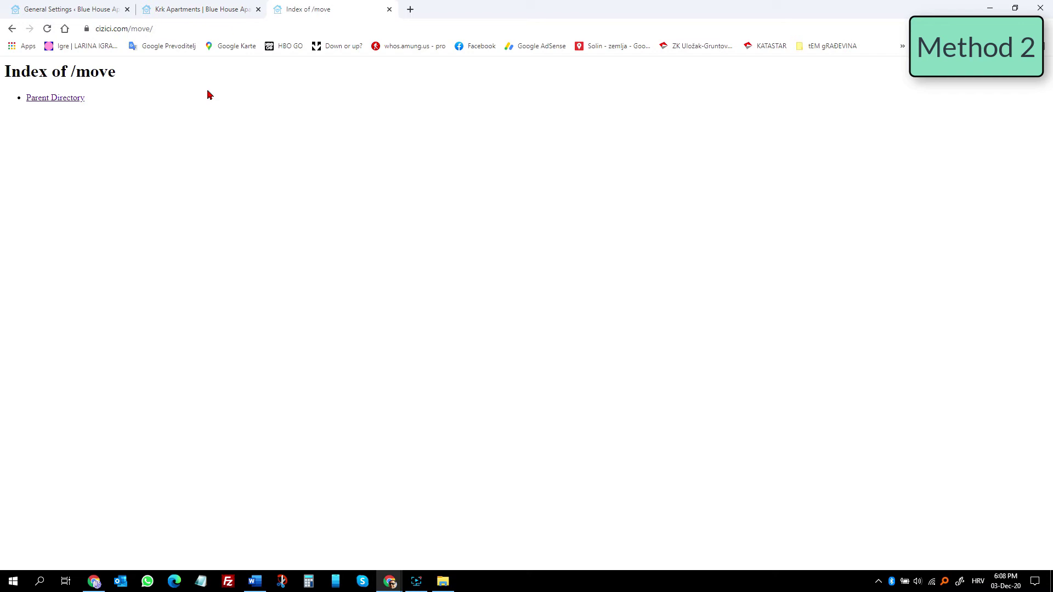
pyautogui.click(83, 8)
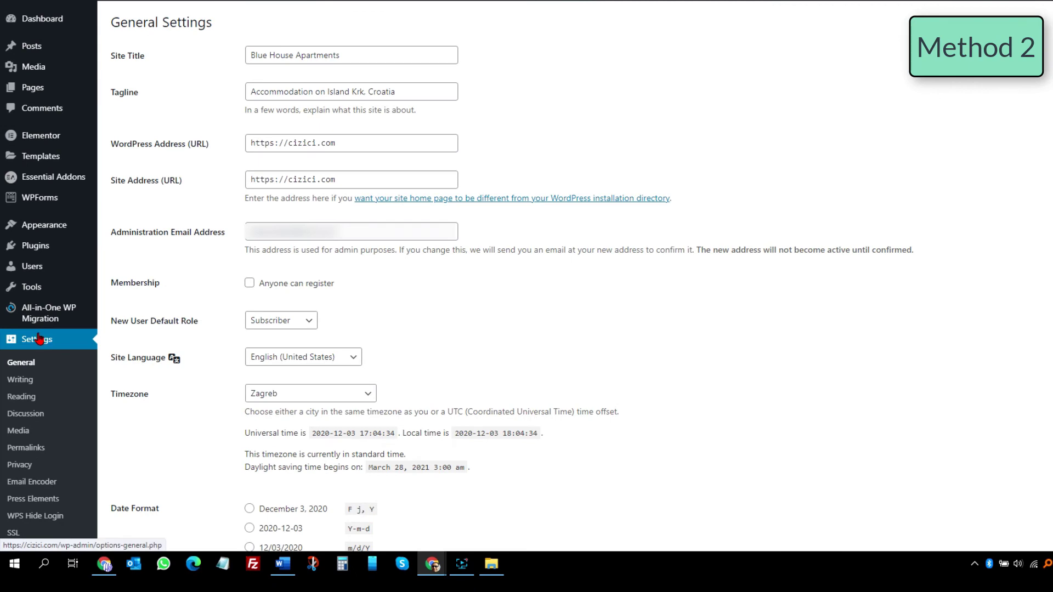
# - Save the Post name permalink structure and return to General Settings
pyautogui.click(38, 449)
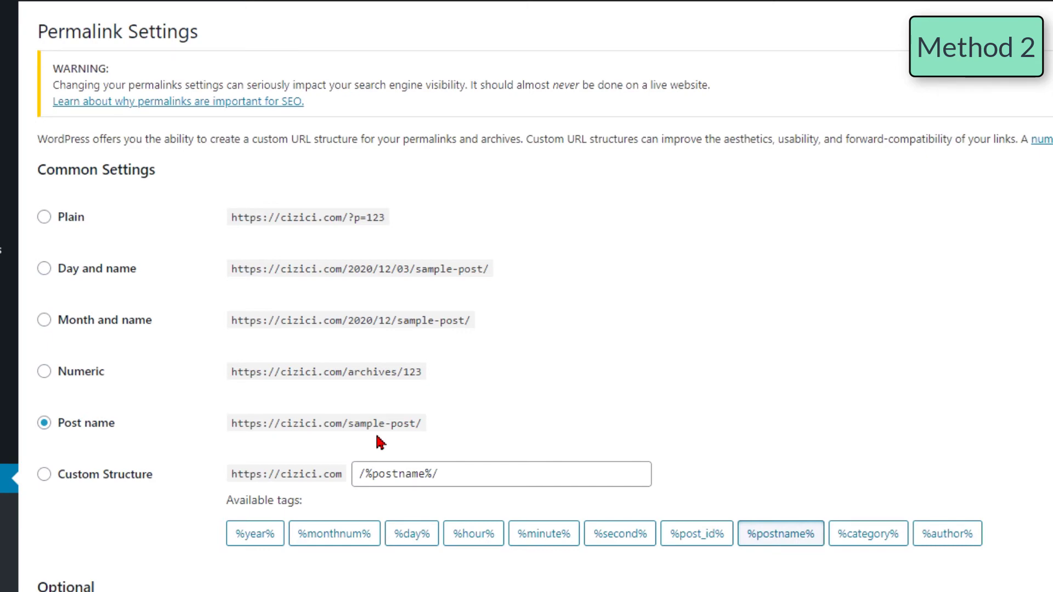
pyautogui.scroll(-5, 381, 442)
pyautogui.click(131, 456)
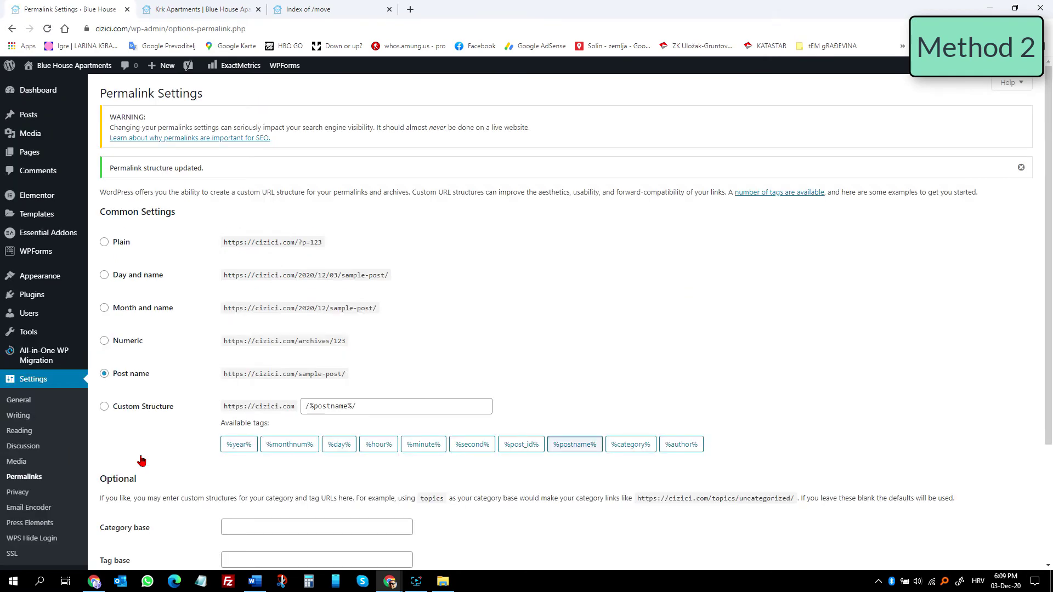
pyautogui.click(18, 405)
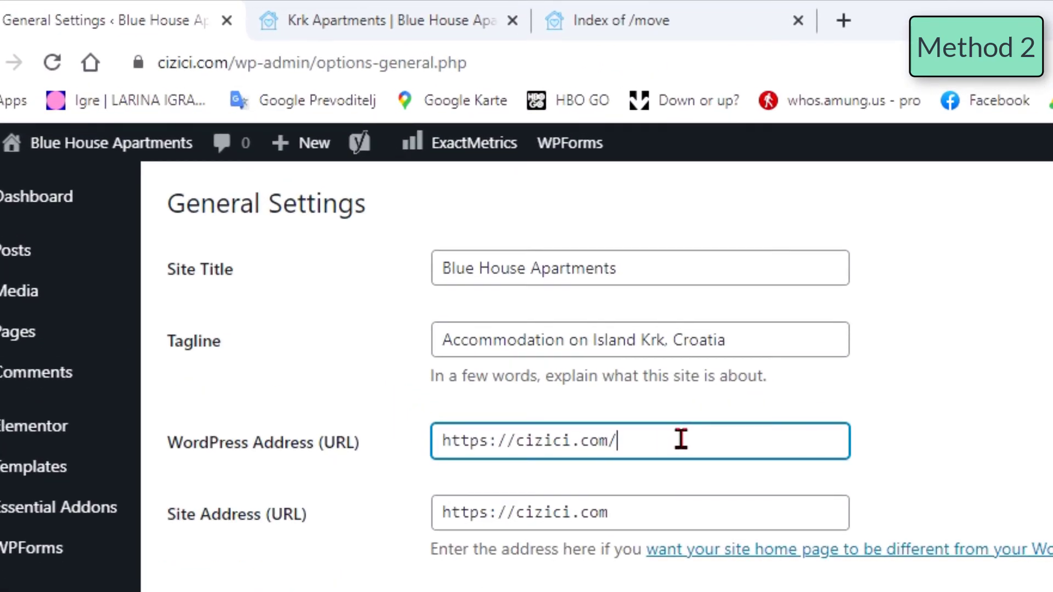
pyautogui.write('move')
pyautogui.press('BackSpace')
pyautogui.press('BackSpace')
pyautogui.press('BackSpace')
pyautogui.write('move/')
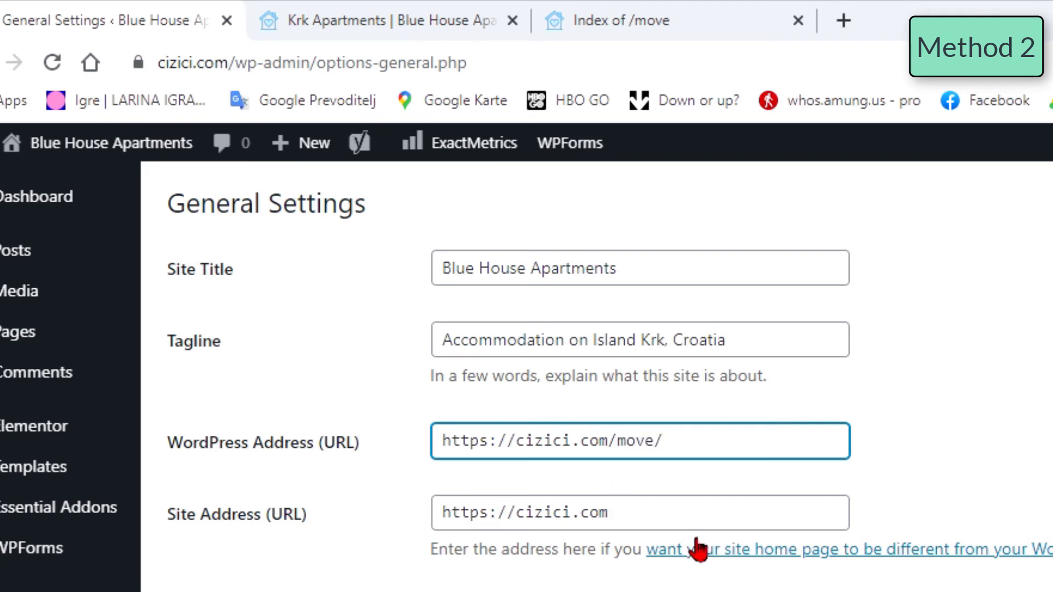
pyautogui.click(705, 516)
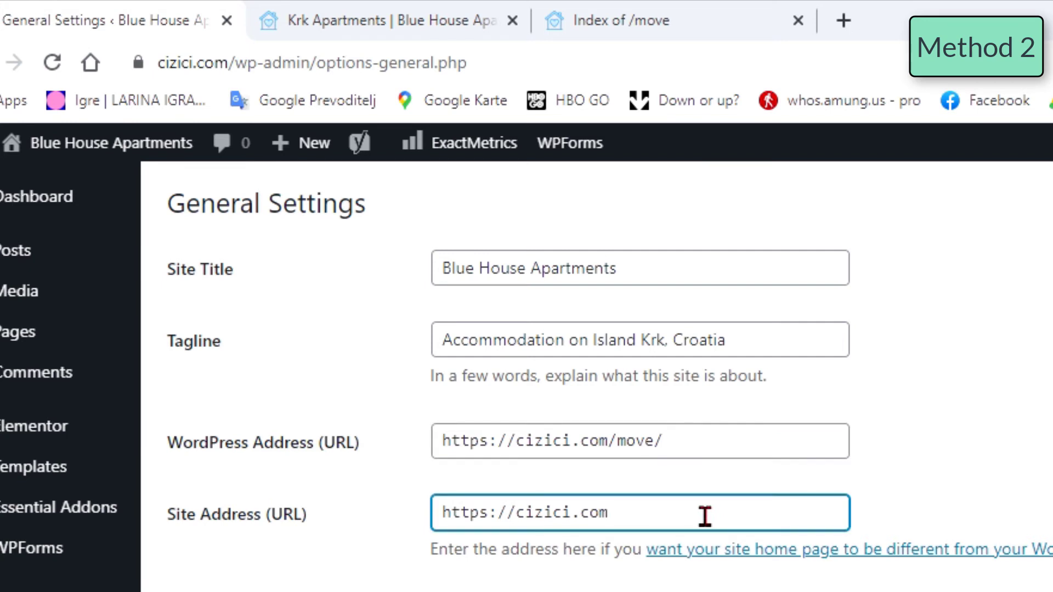
pyautogui.write('/move/')
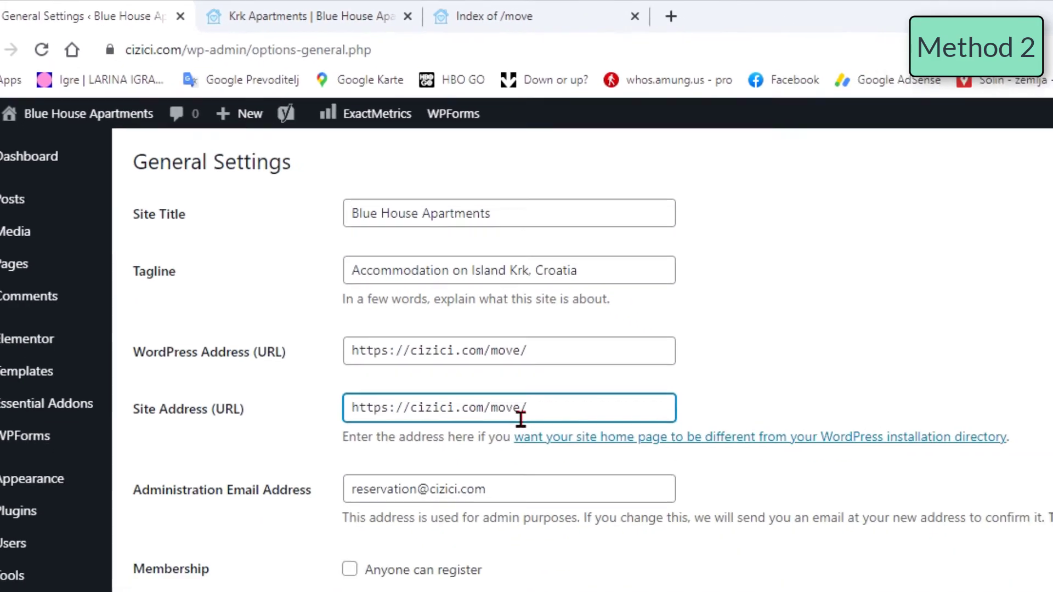
pyautogui.scroll(-5, 606, 591)
pyautogui.scroll(-5, 387, 438)
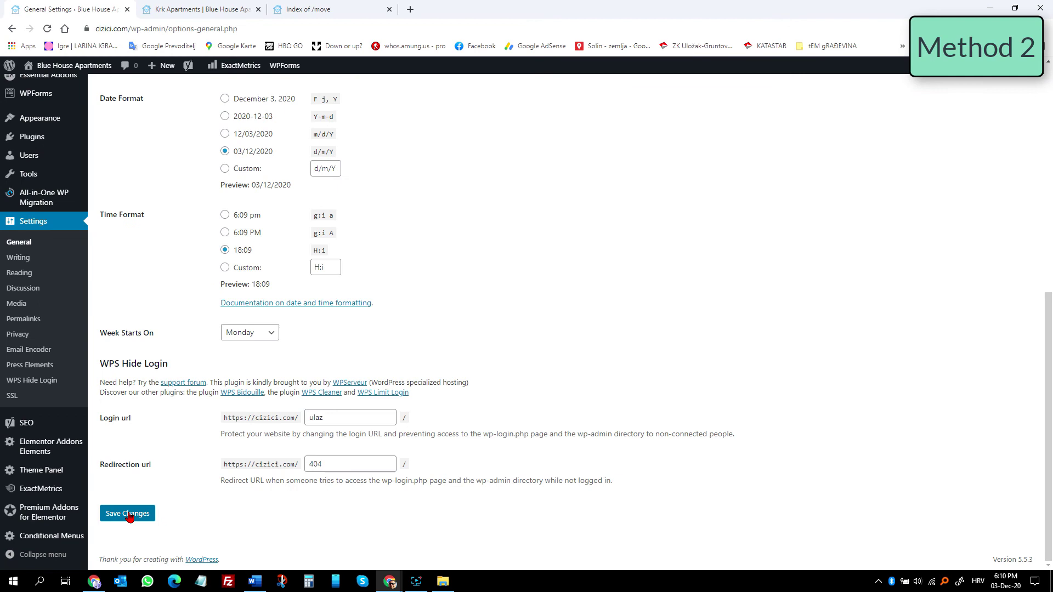
pyautogui.click(128, 514)
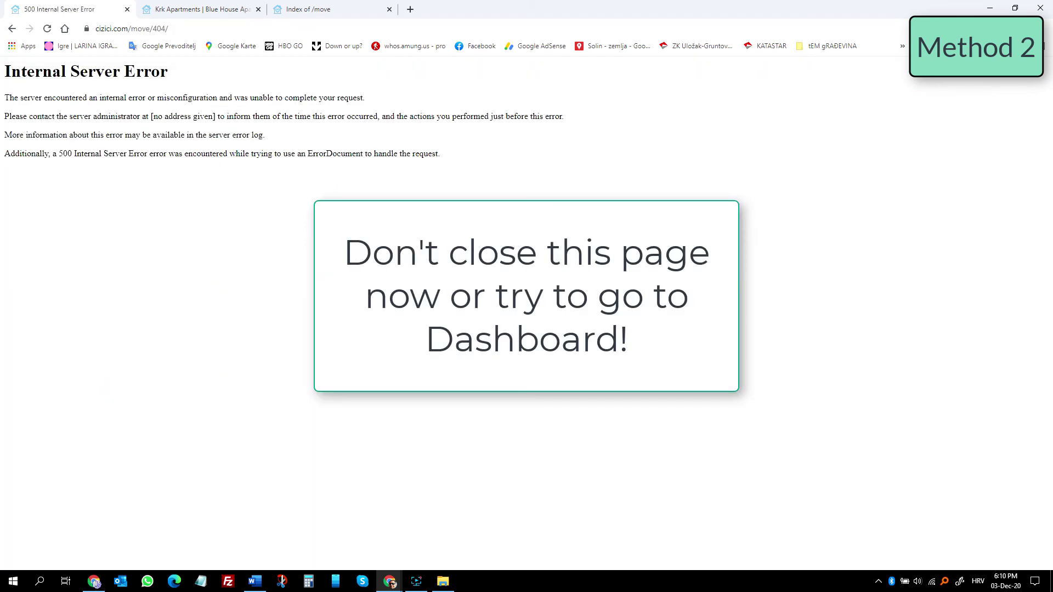
pyautogui.click(387, 581)
pyautogui.click(440, 537)
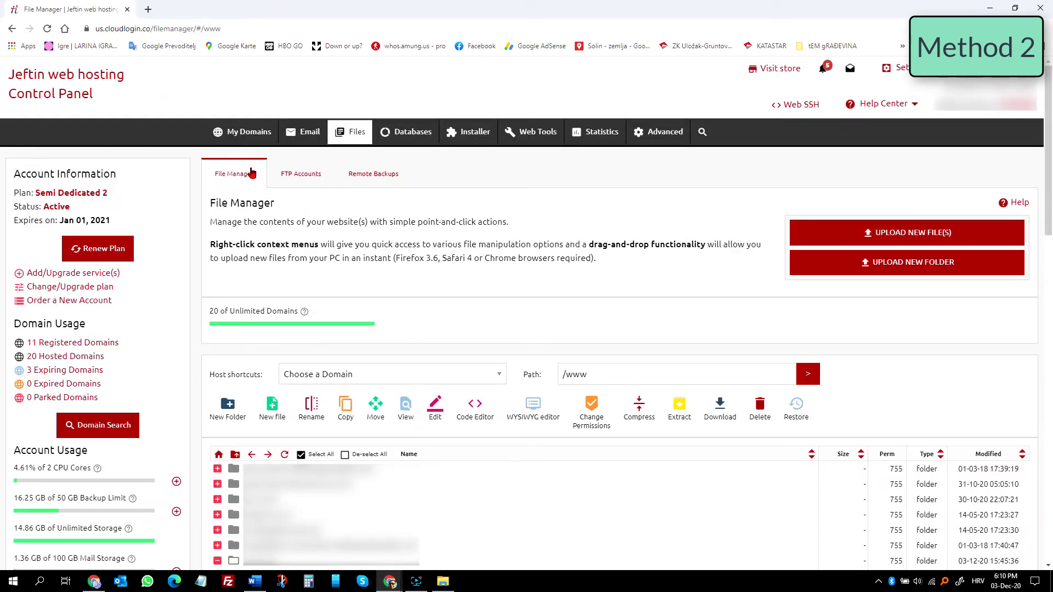
# - Select cizici.com's files from wp-admin through xmlrpc.php, excluding move, and start moving them
pyautogui.scroll(-6, 370, 274)
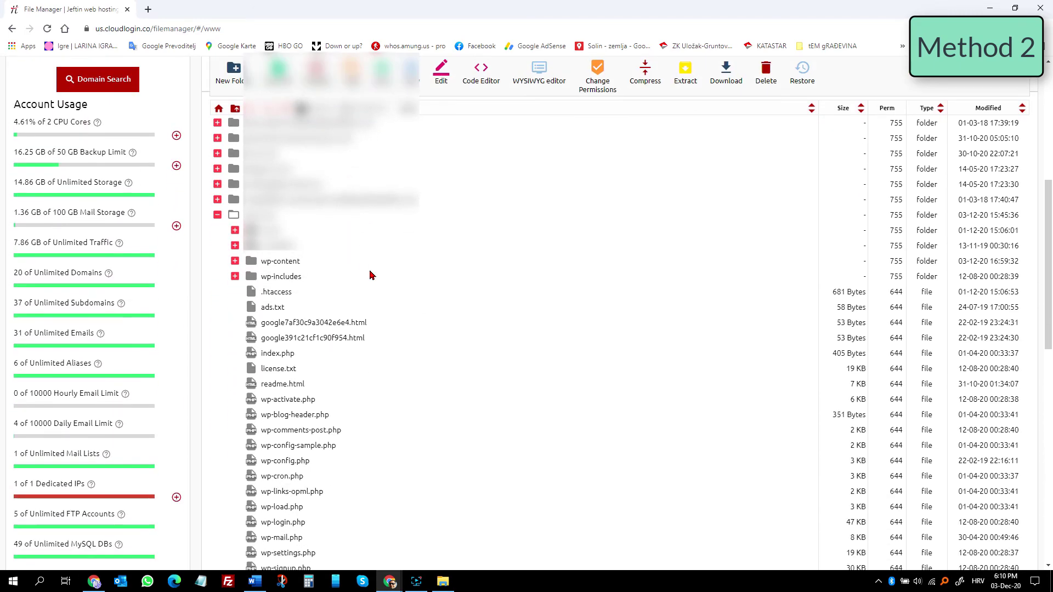
pyautogui.scroll(-2, 371, 275)
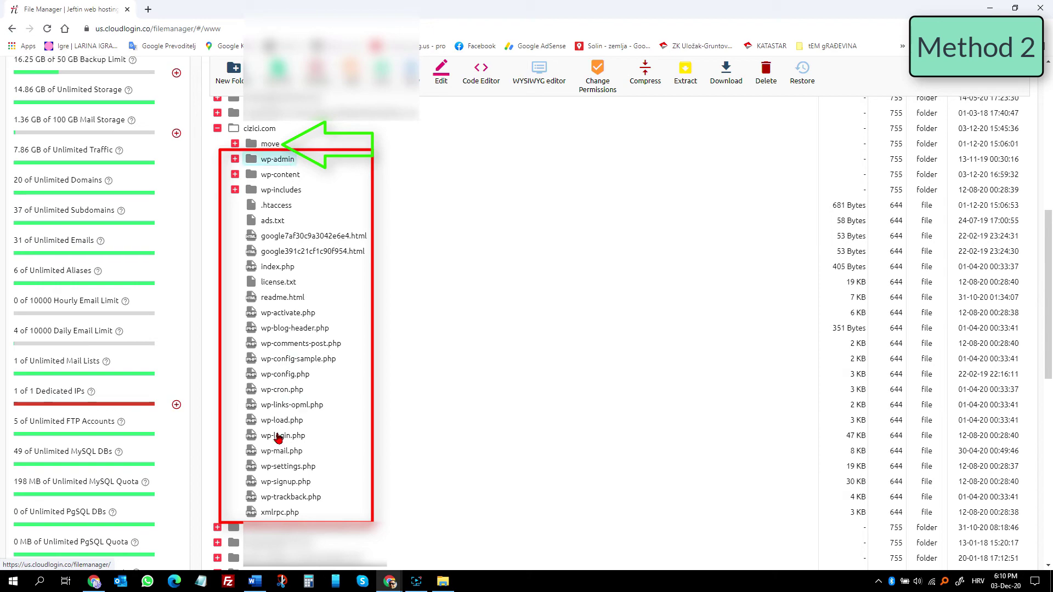
pyautogui.keyDown('shift'); pyautogui.click(287, 514); pyautogui.keyUp('shift')
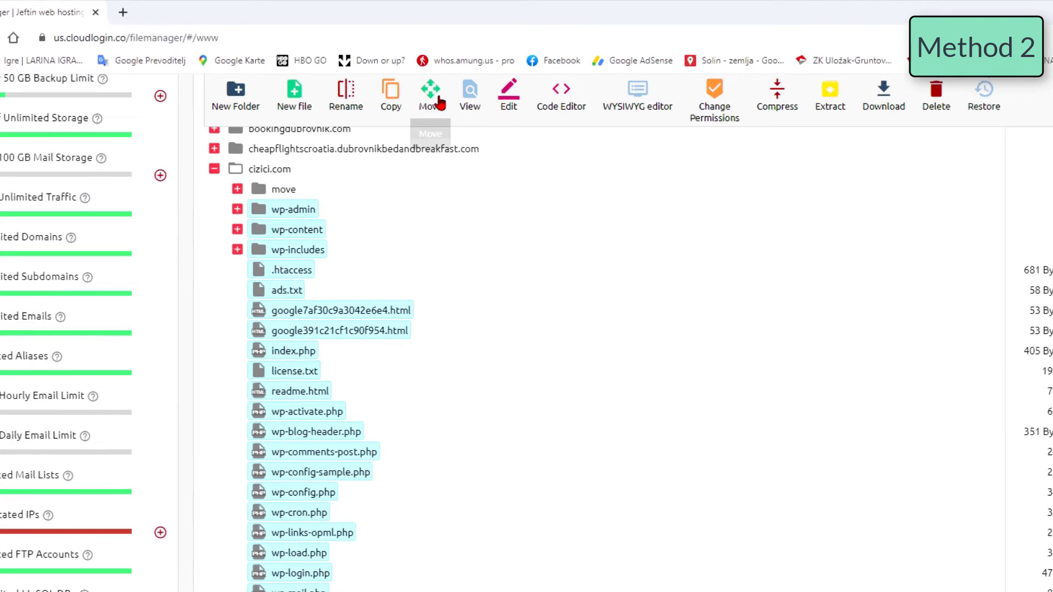
pyautogui.click(436, 99)
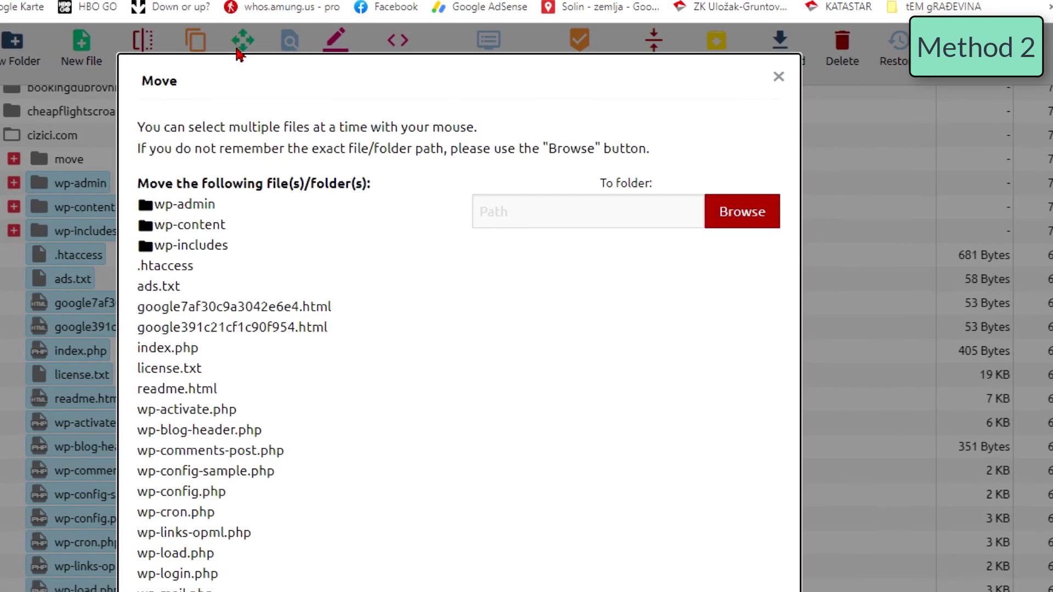
# - Choose cizici.com/move as destination and move the selected WordPress files into it
pyautogui.click(743, 214)
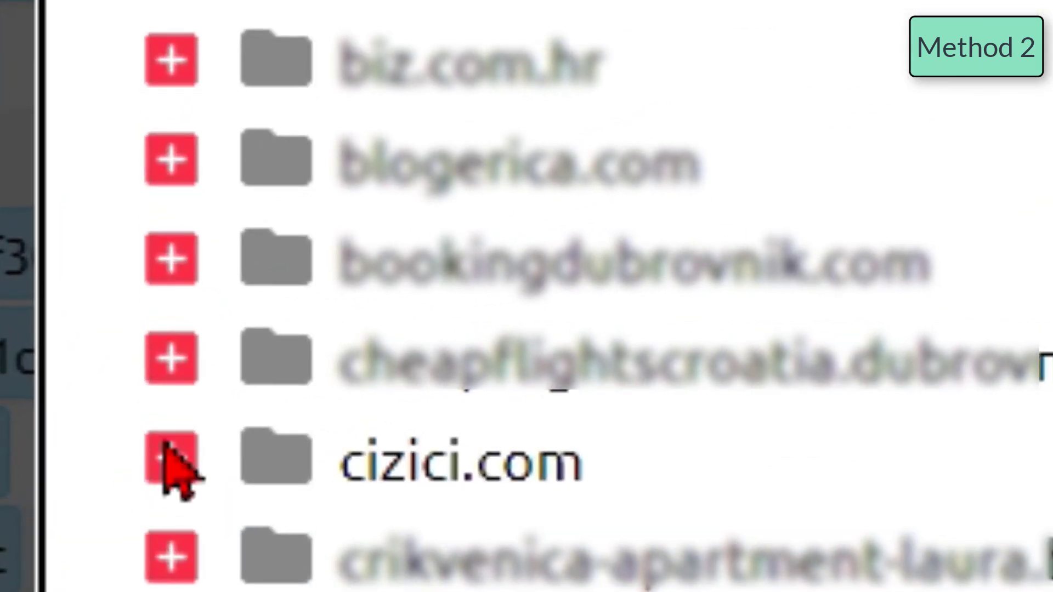
pyautogui.click(164, 445)
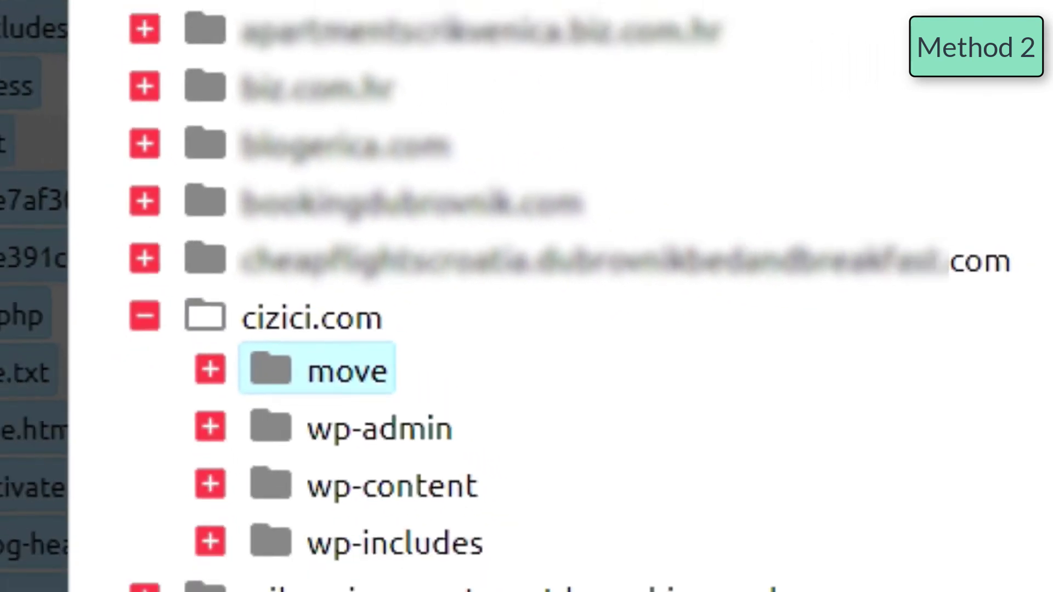
pyautogui.click(467, 439)
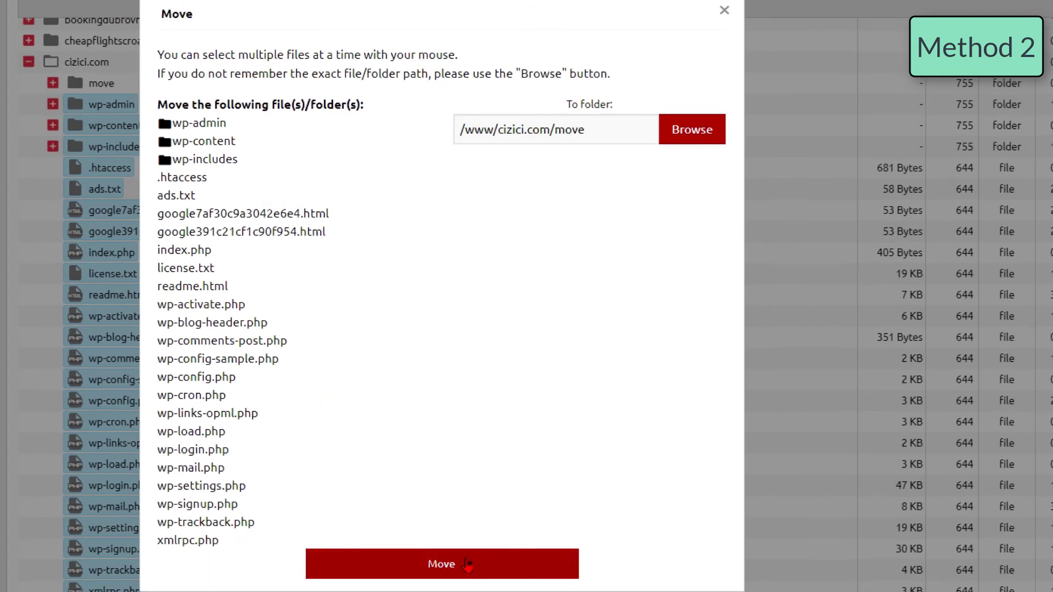
pyautogui.click(465, 565)
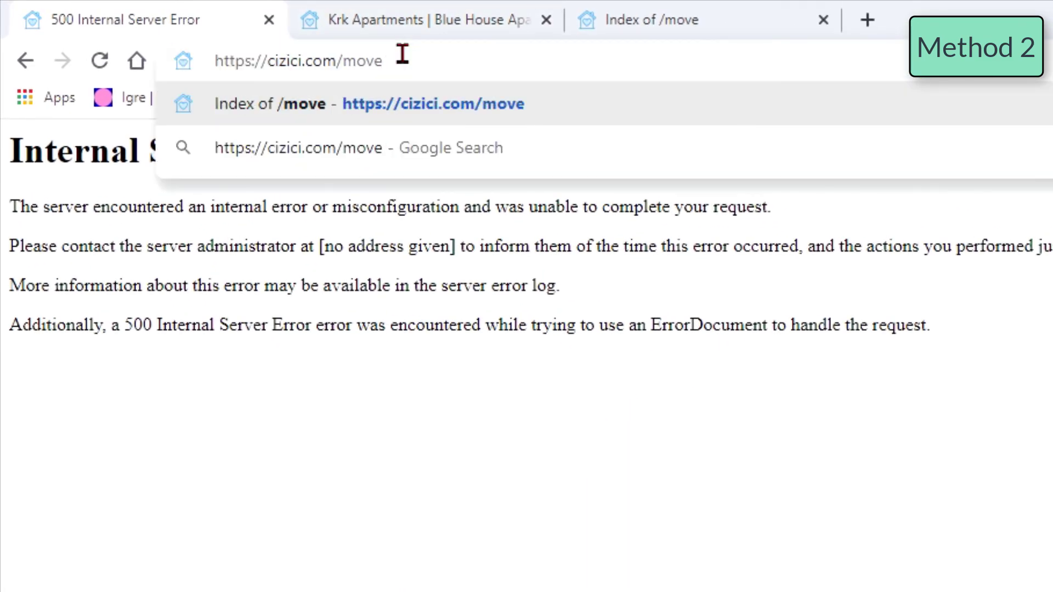
# - Load the site at cizici.com/move, view its LOCATION page, then reload the cizici.com root
pyautogui.press('Return')
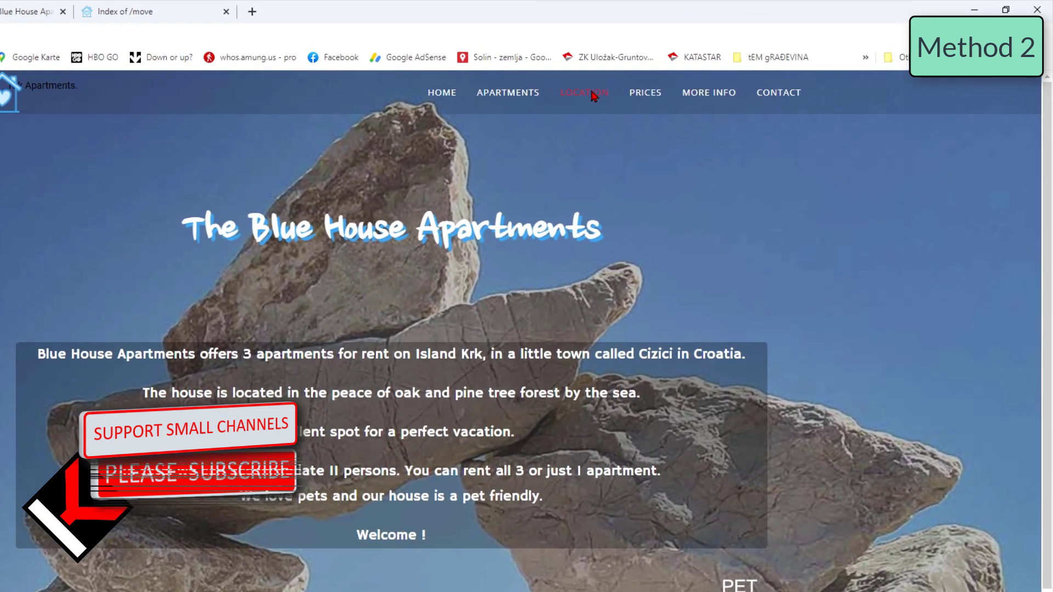
pyautogui.click(594, 94)
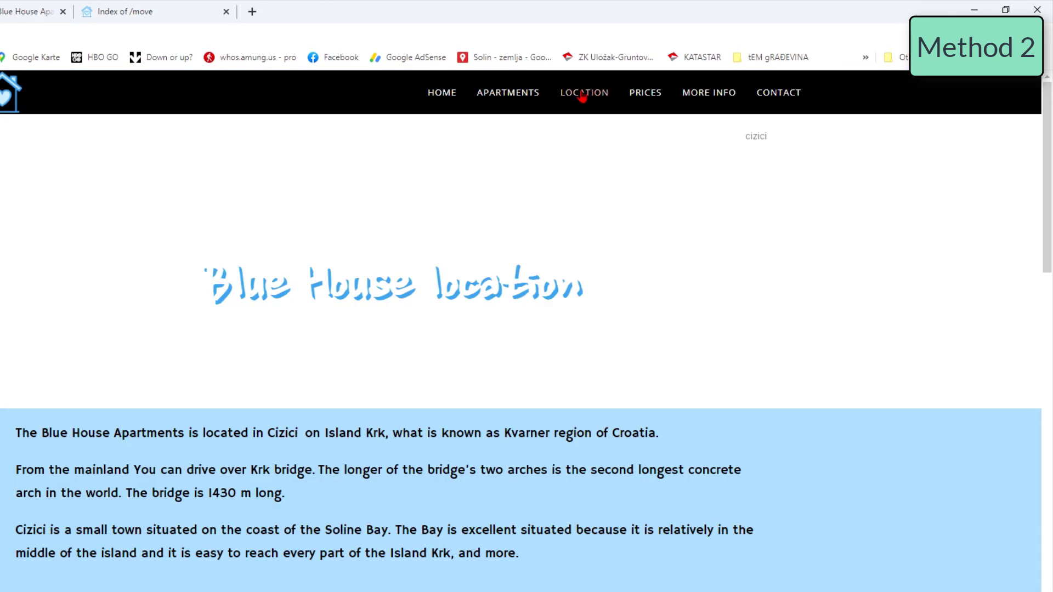
pyautogui.click(10, 13)
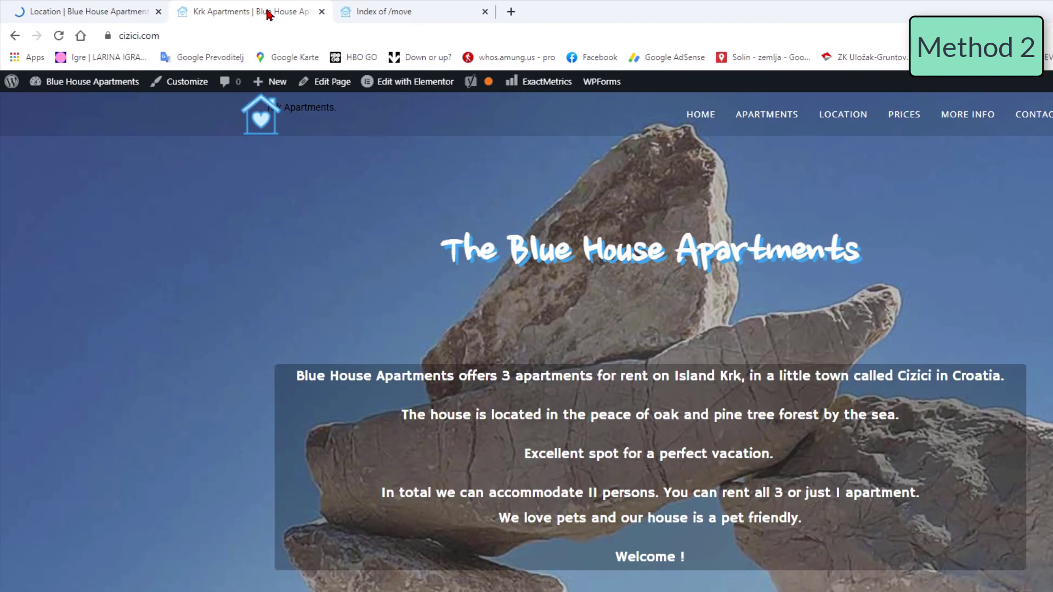
pyautogui.click(61, 37)
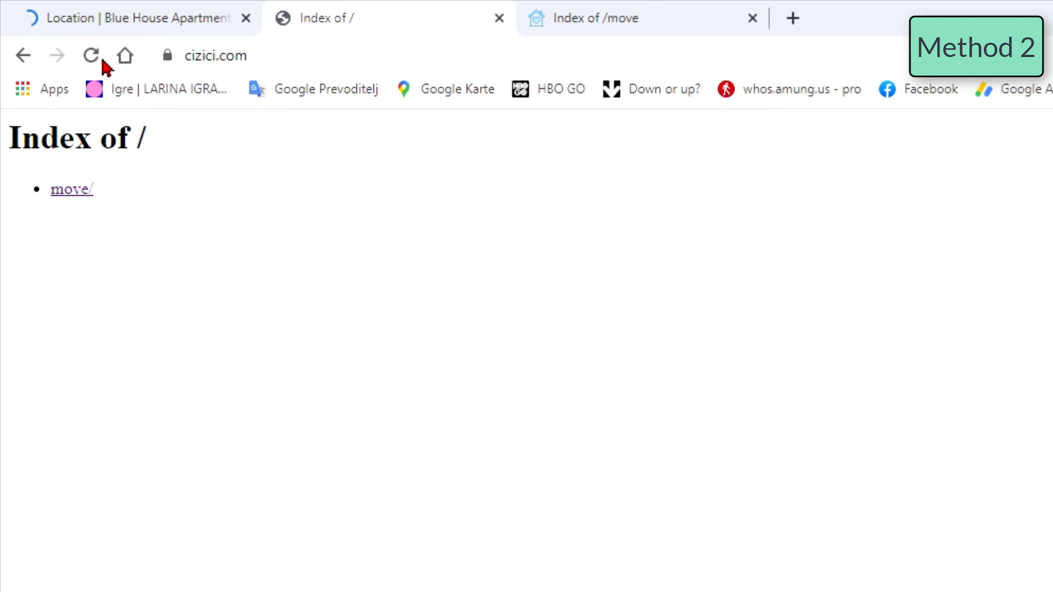